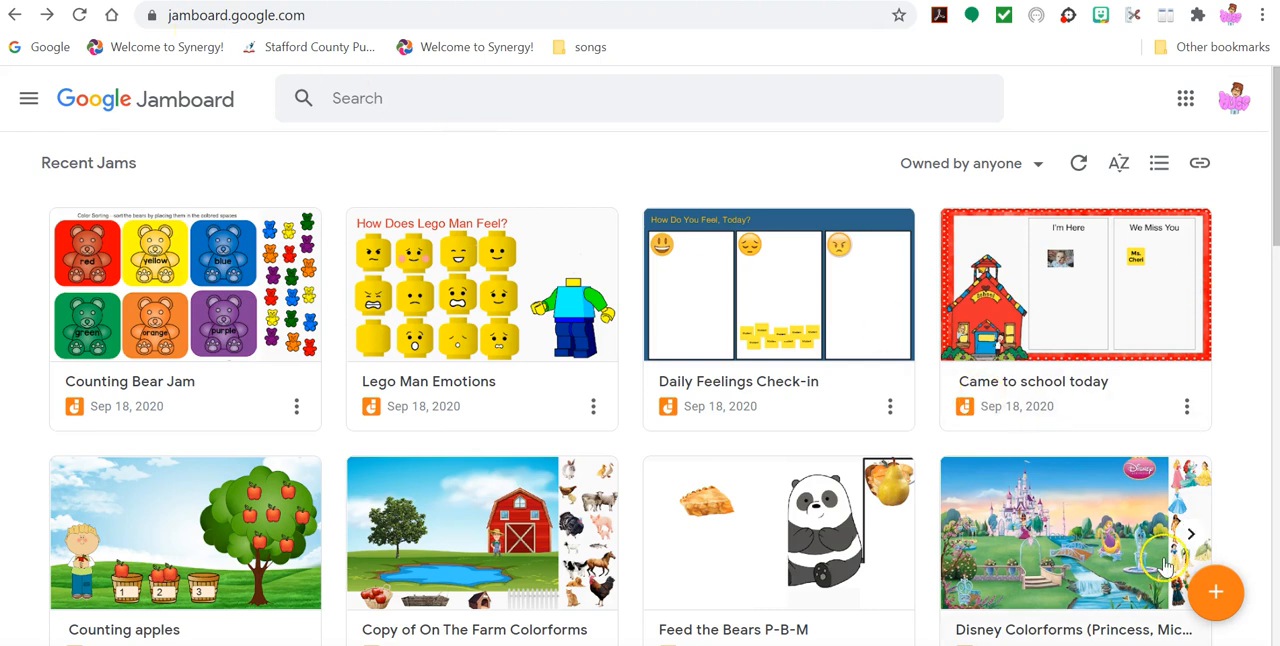
# - Create a new Jam and review the background choices available for its blank frame
pyautogui.click(1216, 596)
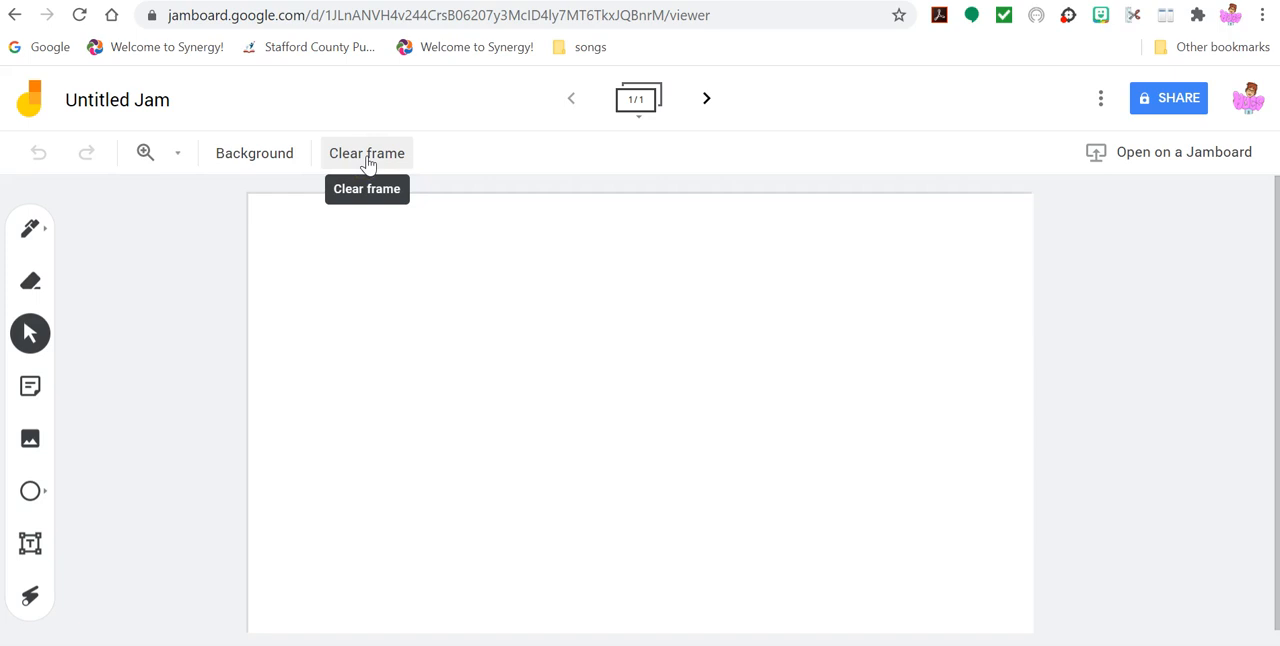
pyautogui.click(268, 161)
pyautogui.click(236, 196)
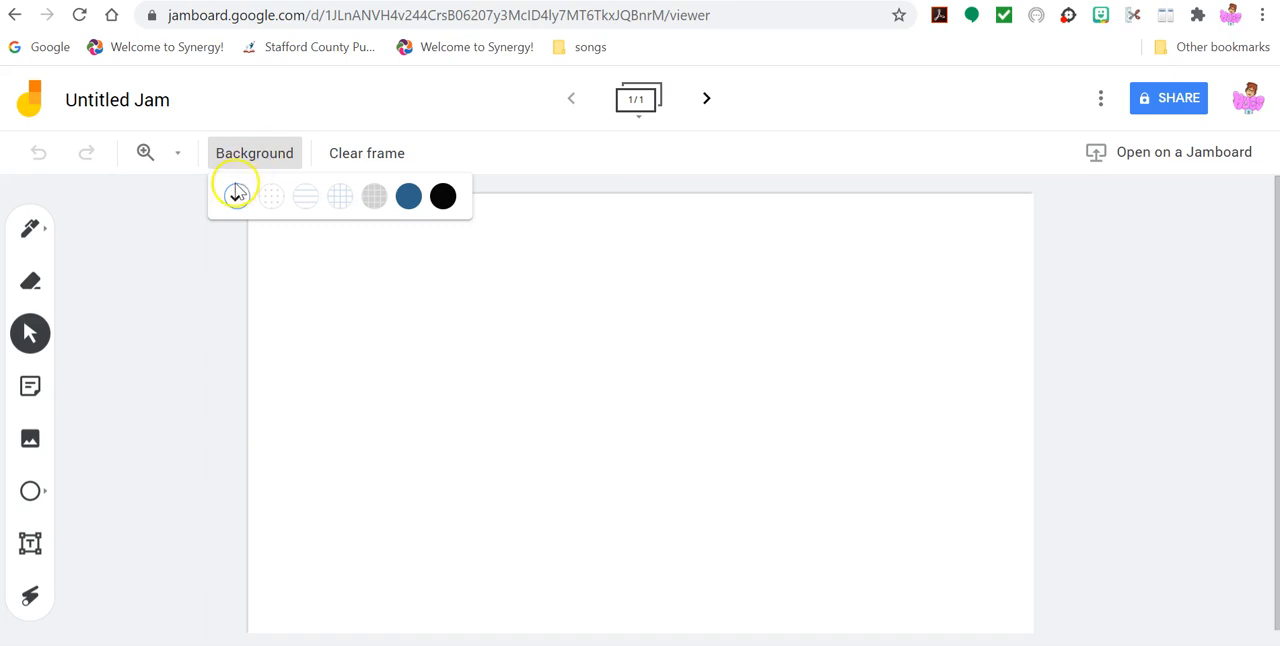
pyautogui.click(258, 201)
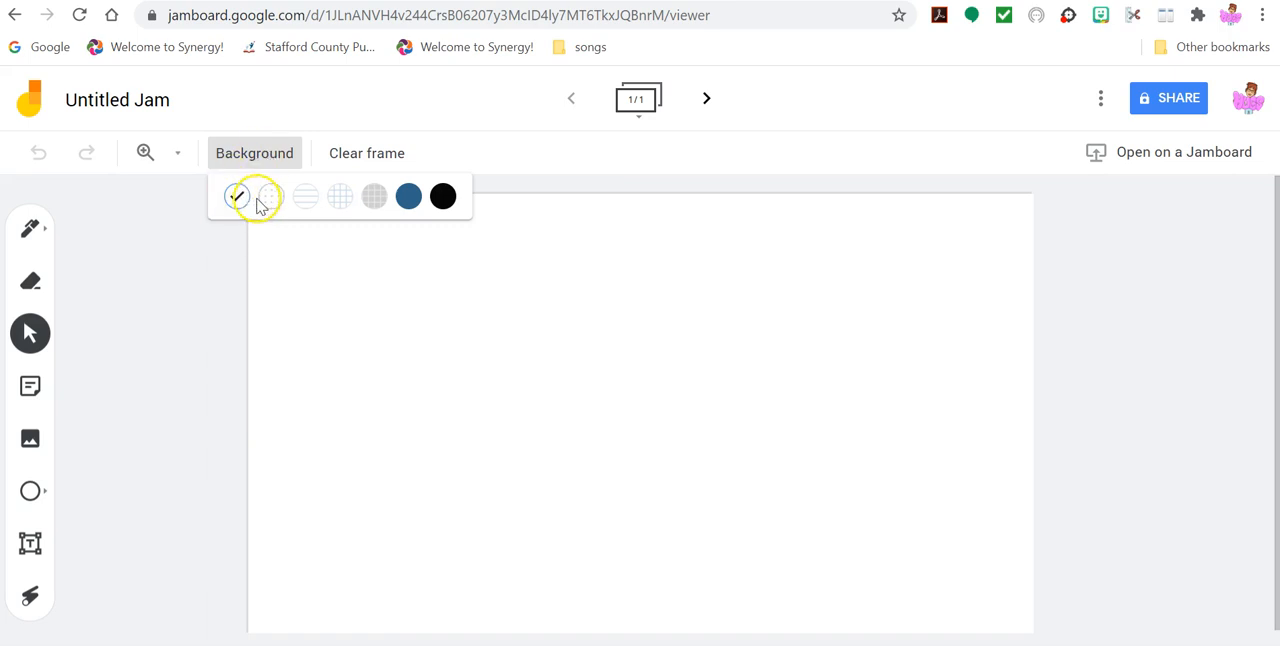
pyautogui.click(341, 203)
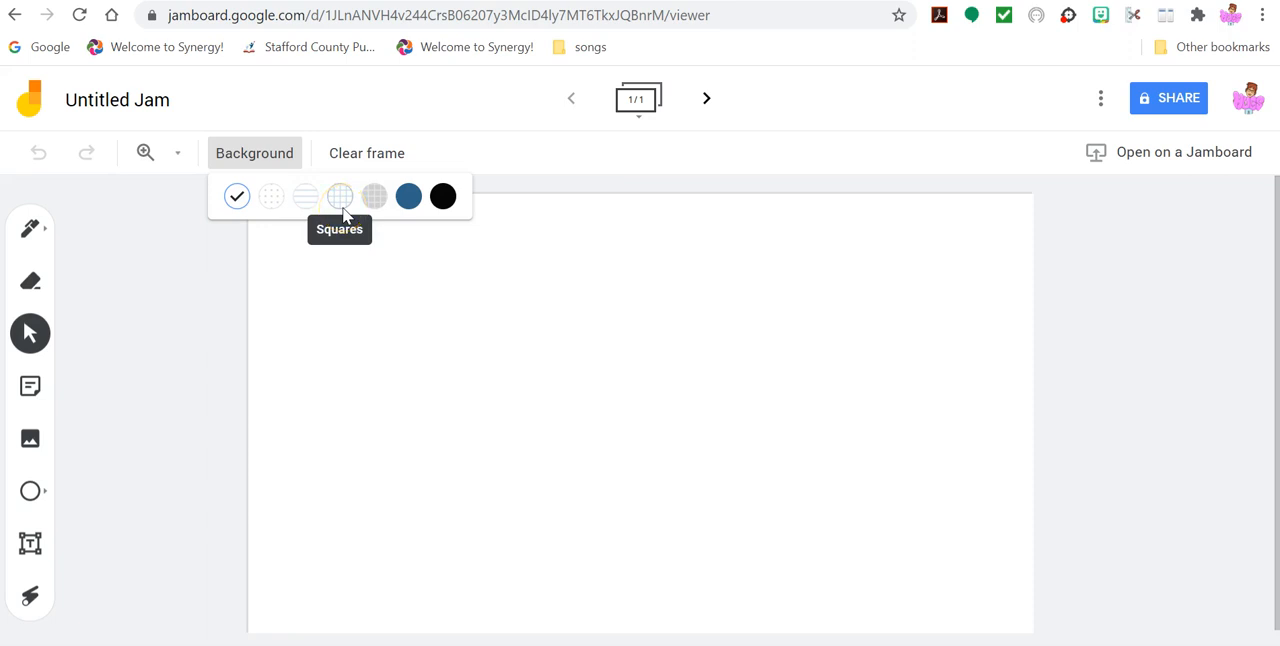
pyautogui.click(374, 199)
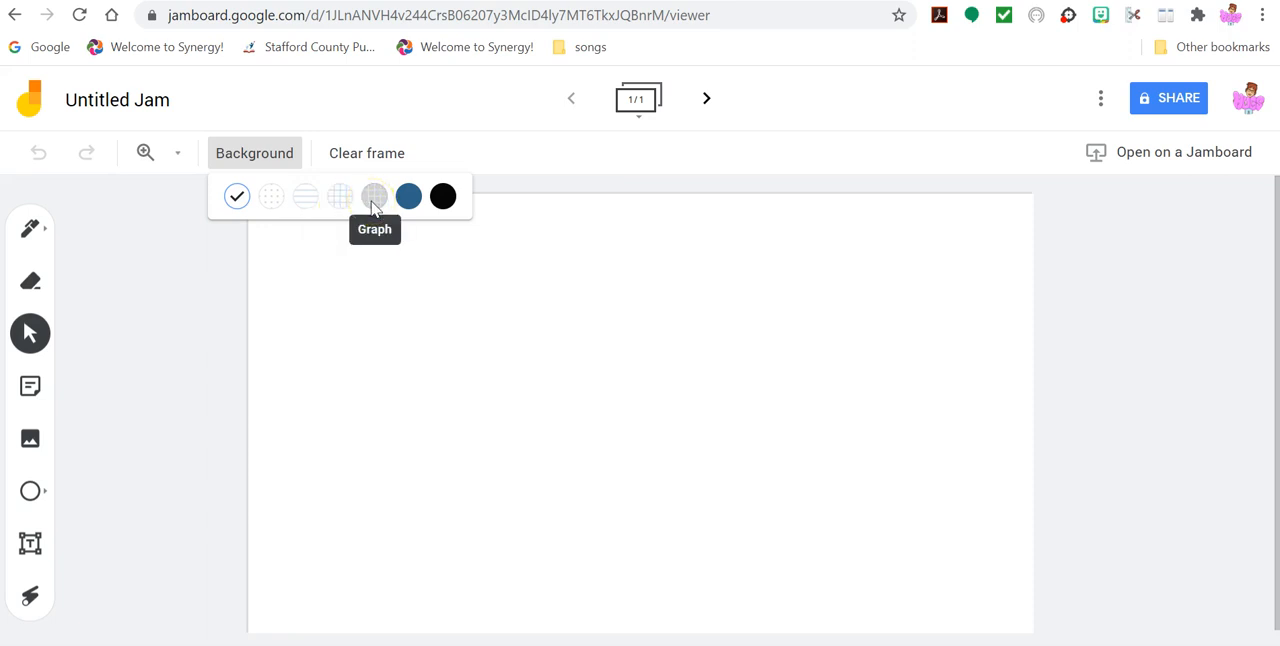
pyautogui.click(417, 204)
pyautogui.click(188, 287)
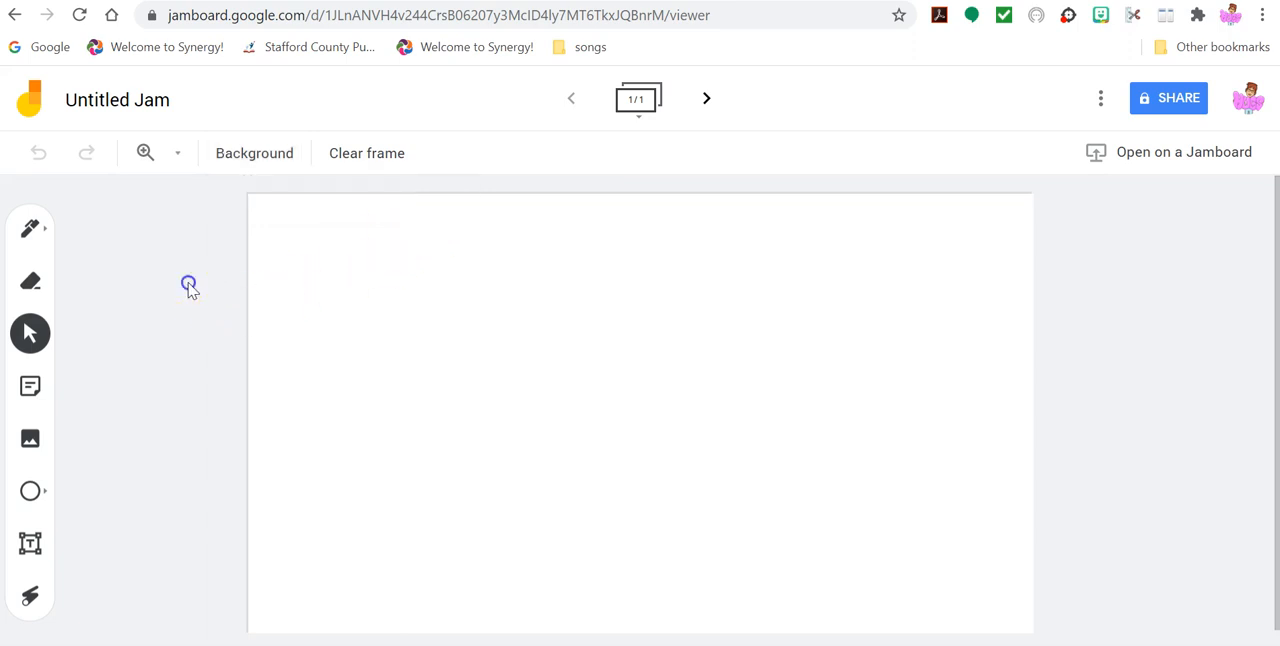
# - Review the drawing, erasing and selection tools and the list of shapes available for the frame
pyautogui.click(177, 162)
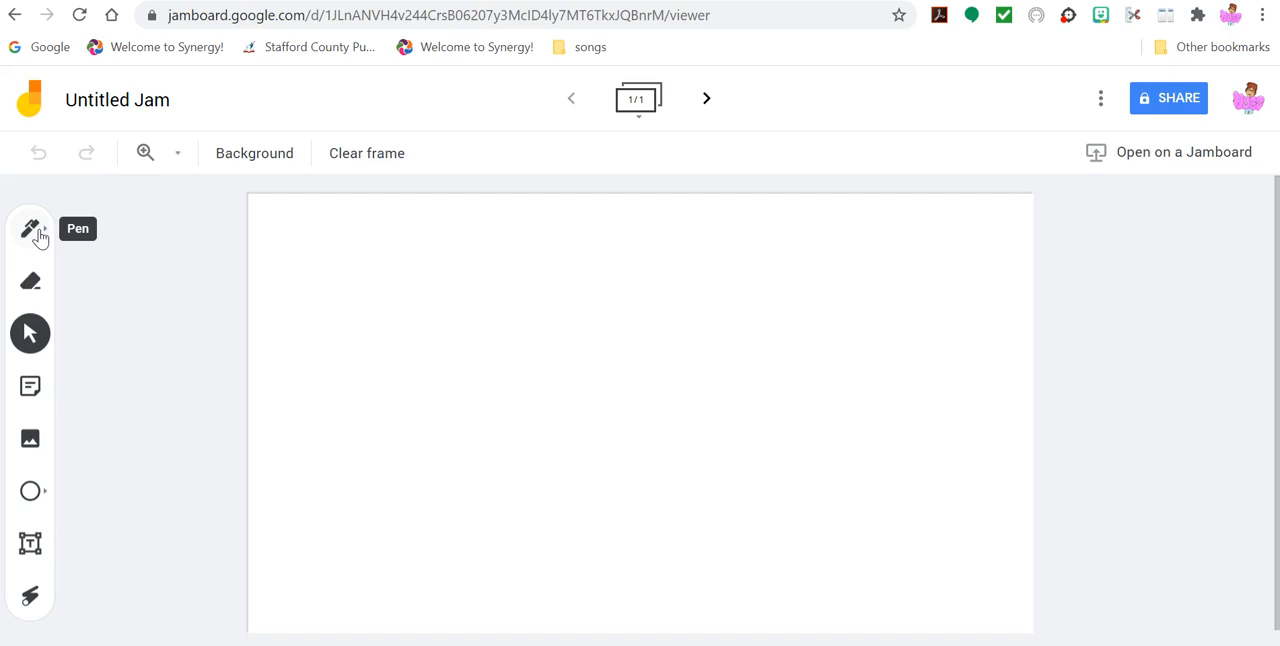
pyautogui.click(30, 290)
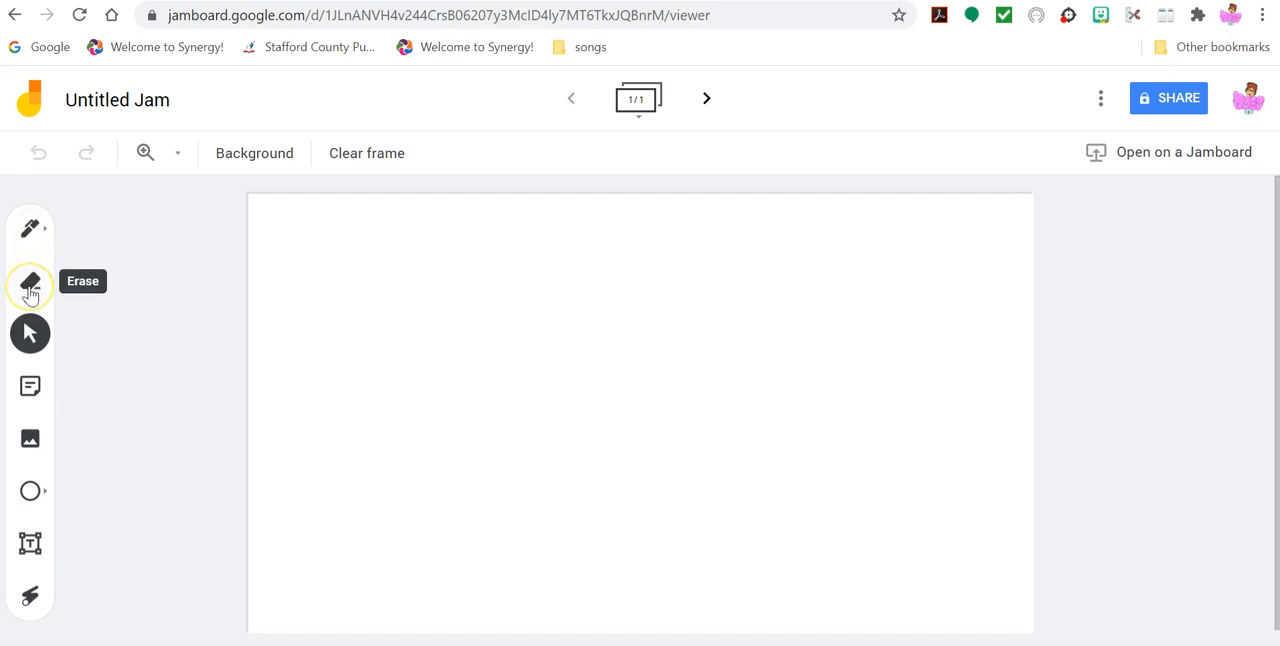
pyautogui.click(30, 337)
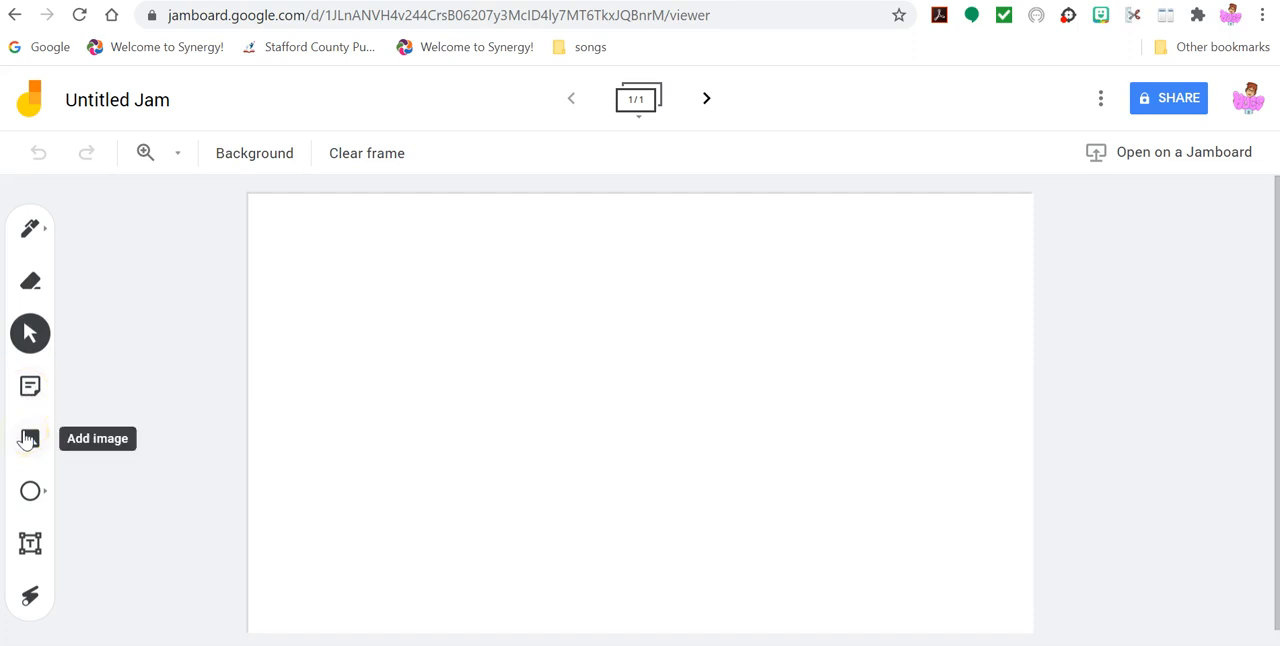
pyautogui.click(47, 494)
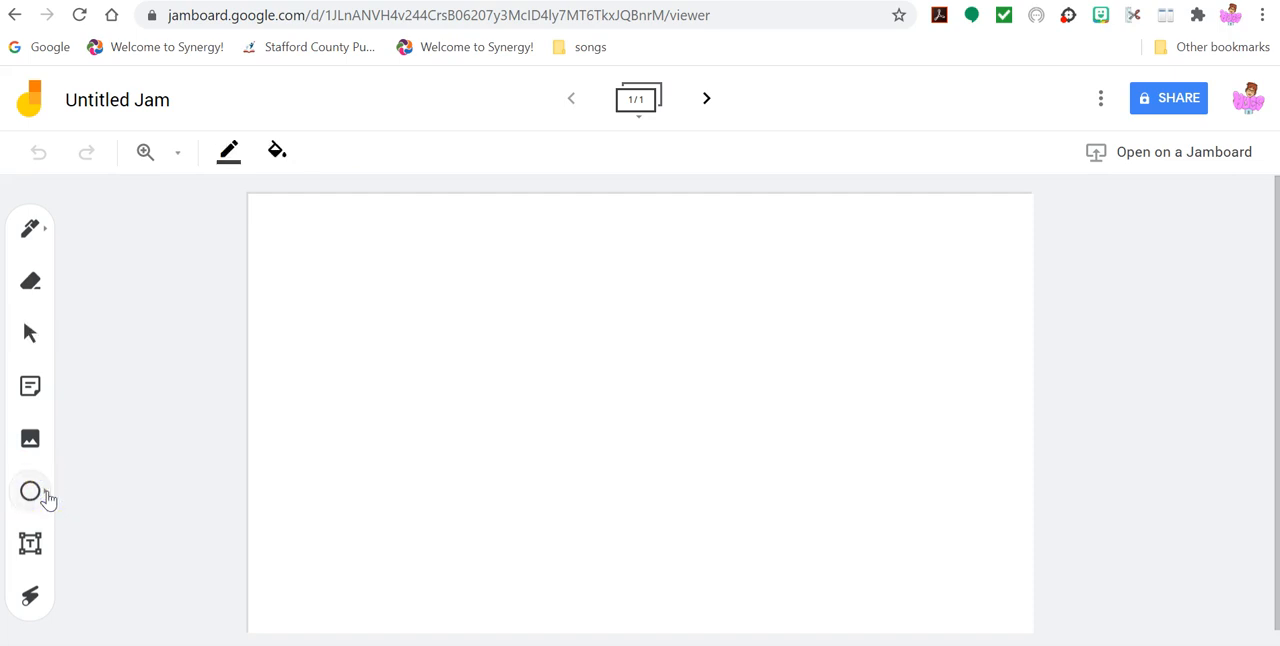
pyautogui.click(47, 496)
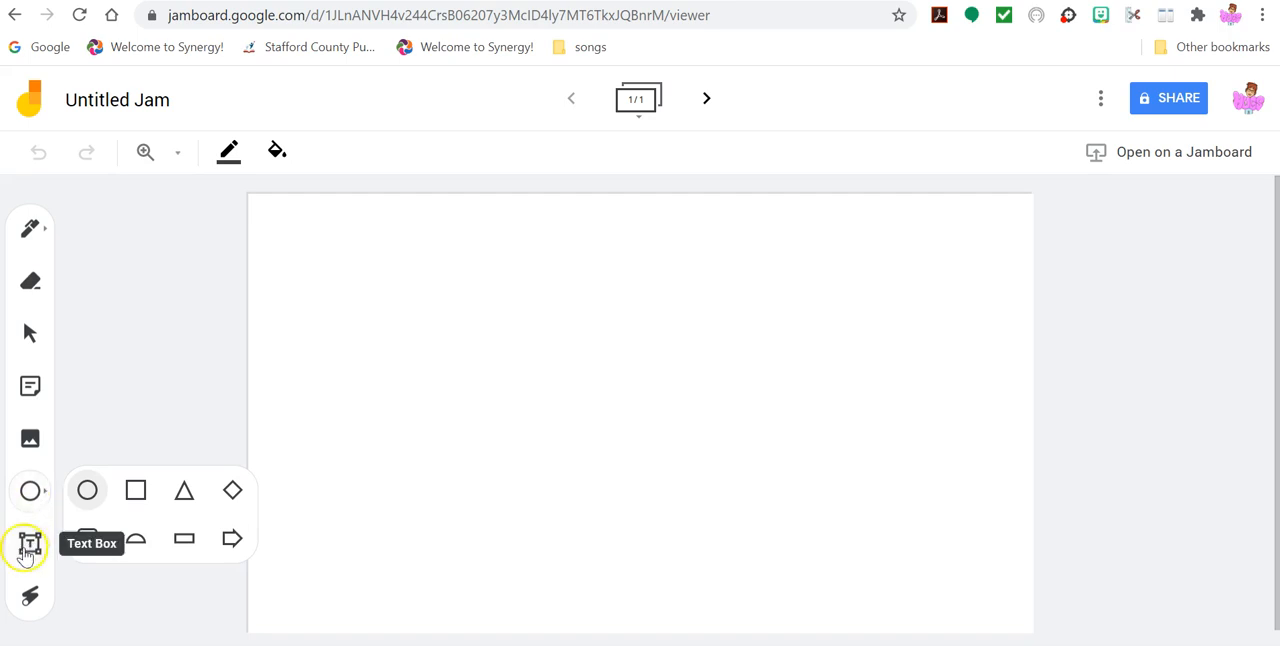
pyautogui.click(197, 343)
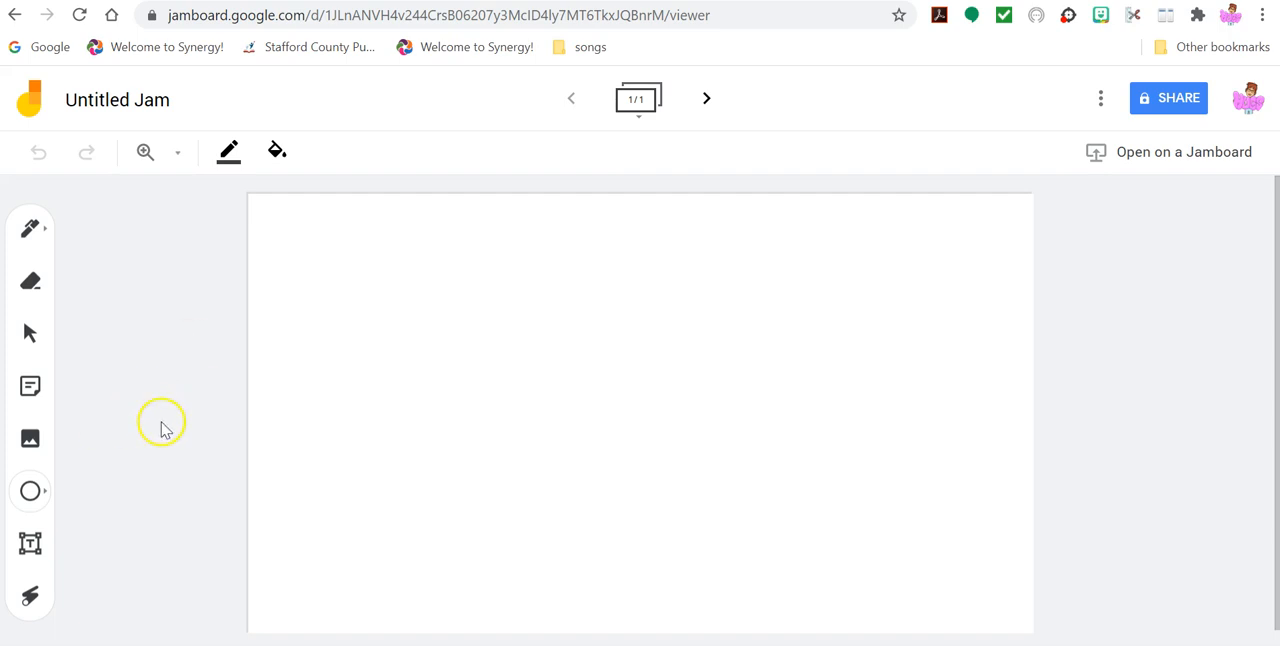
# - Start adding an image to the frame and search Google Images for "field background"
pyautogui.click(31, 440)
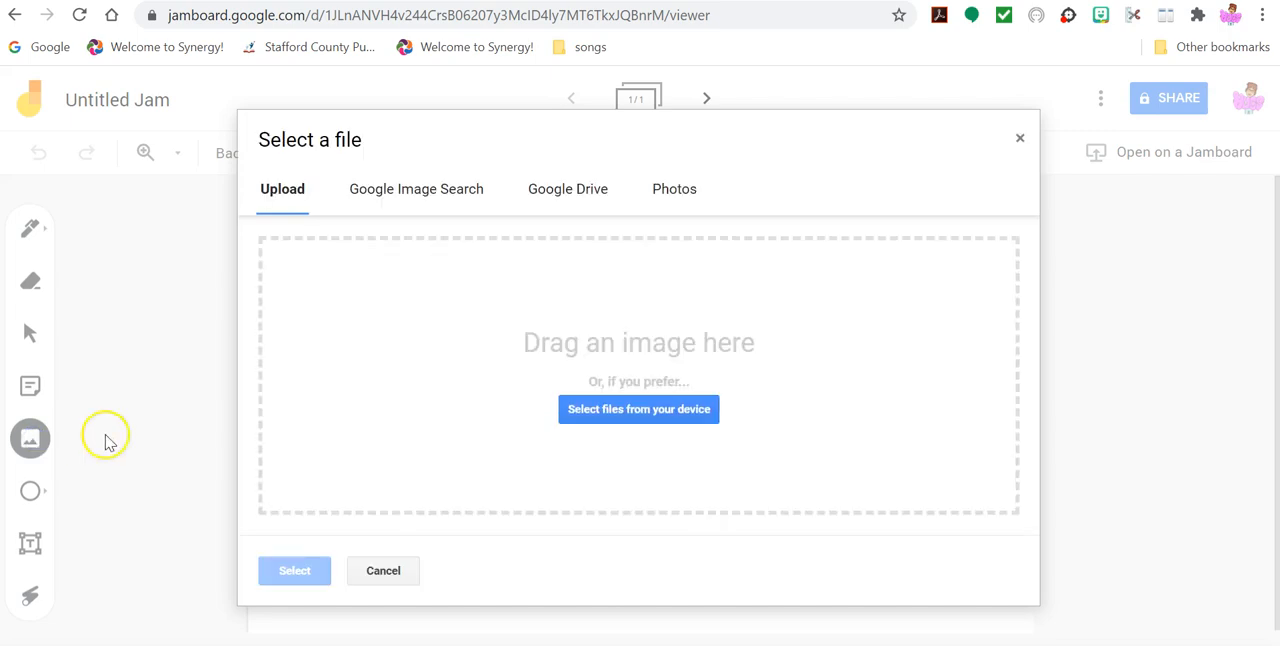
pyautogui.click(431, 193)
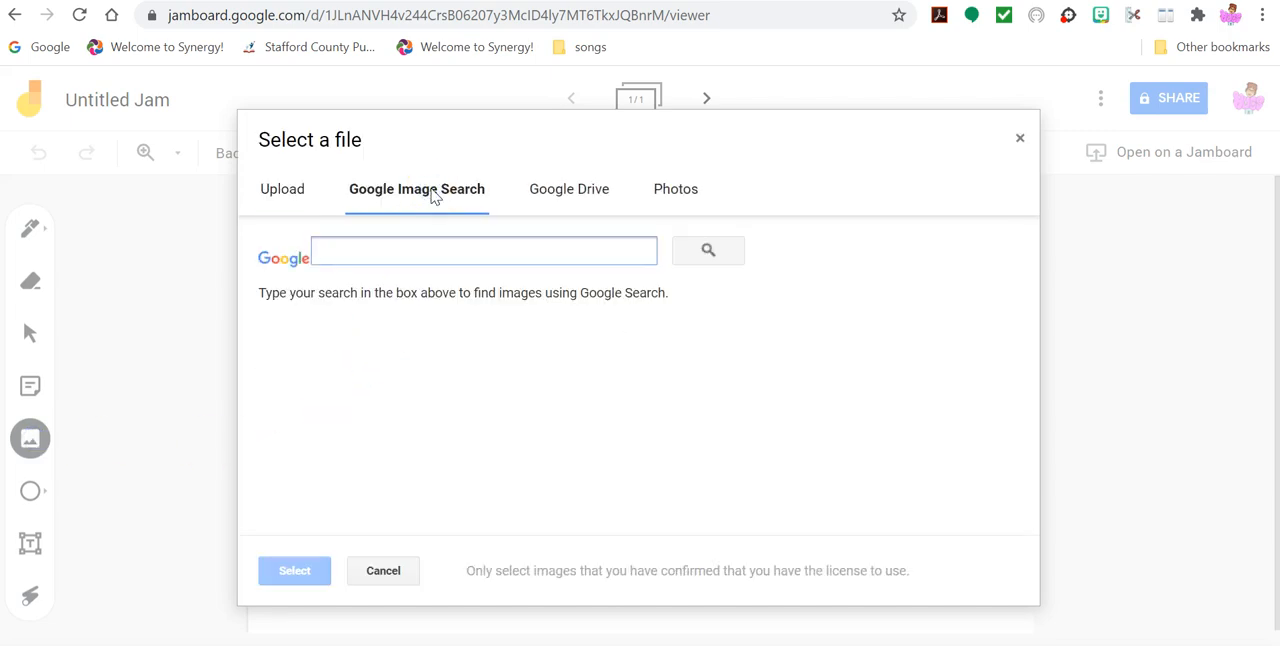
pyautogui.write('field ba')
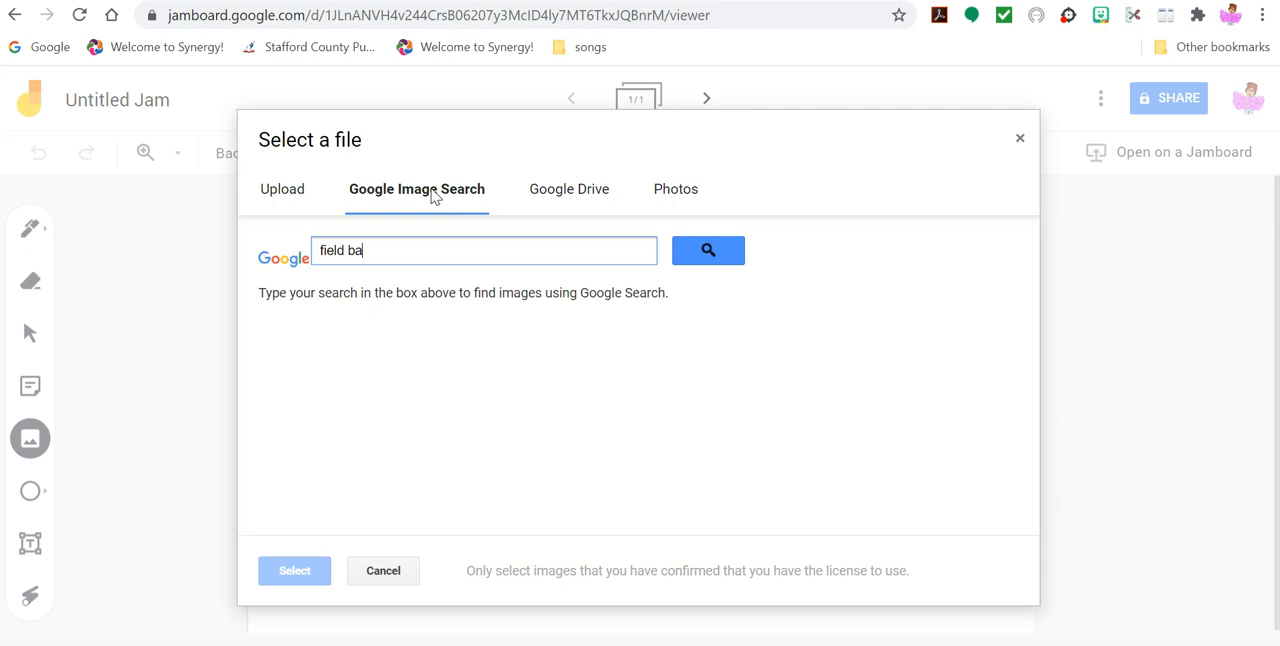
pyautogui.write('ckground')
pyautogui.click(707, 253)
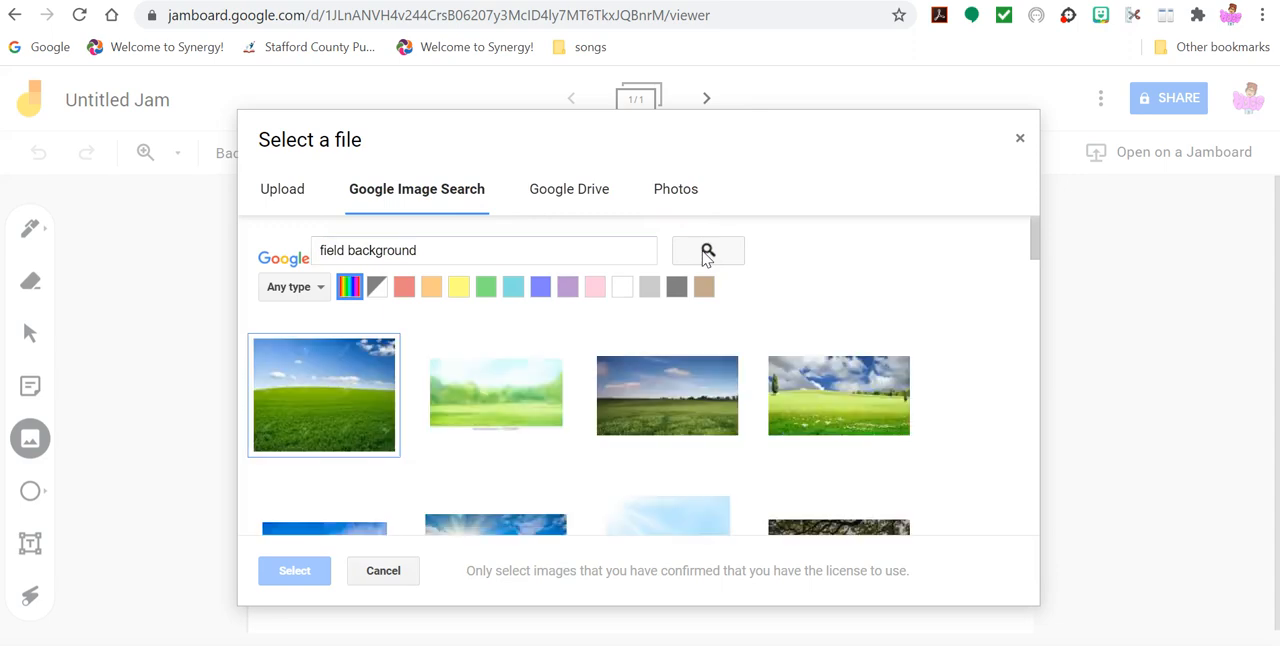
# - Insert the green field picture with a tree line and cloudy blue sky from the image search results
pyautogui.click(634, 412)
pyautogui.click(791, 464)
pyautogui.moveTo(1033, 244); pyautogui.dragTo(1040, 289)
pyautogui.click(793, 430)
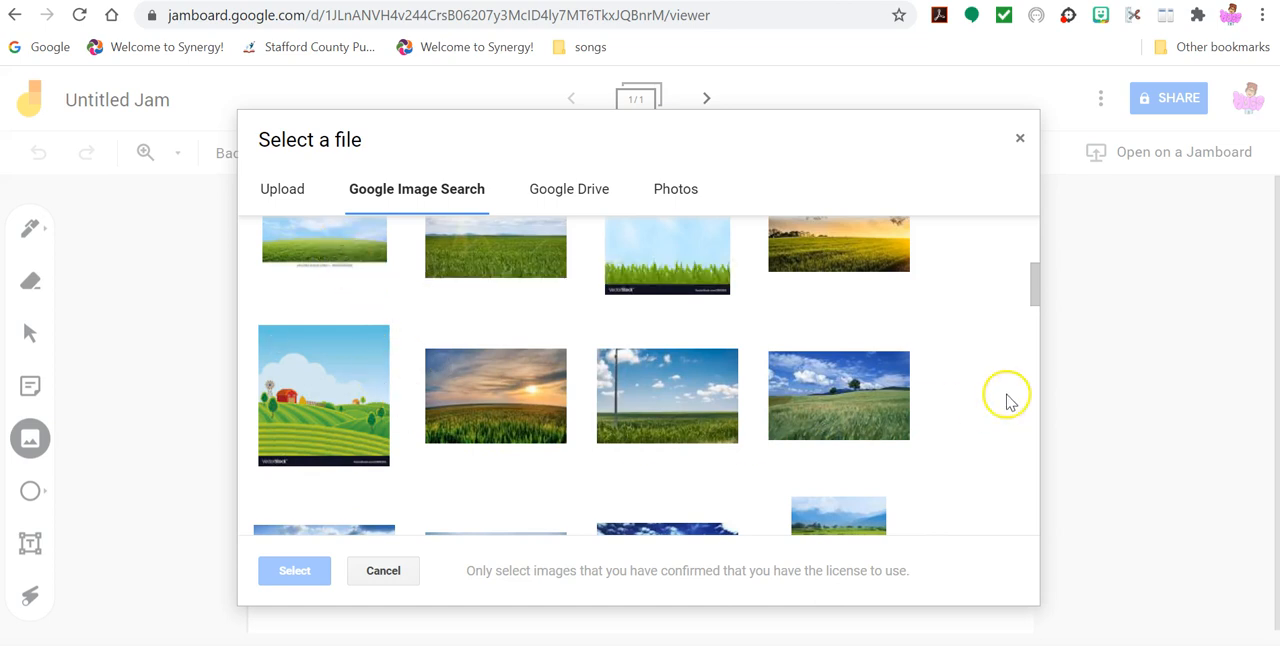
pyautogui.moveTo(1034, 288); pyautogui.dragTo(1034, 313)
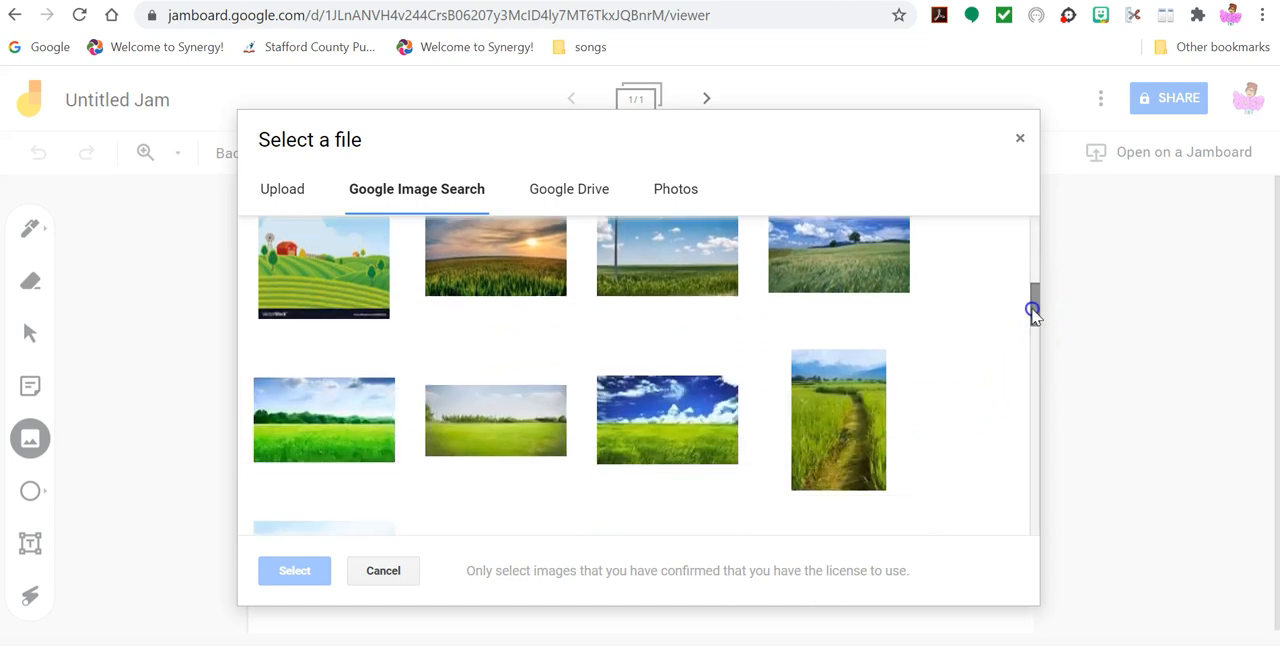
pyautogui.click(370, 446)
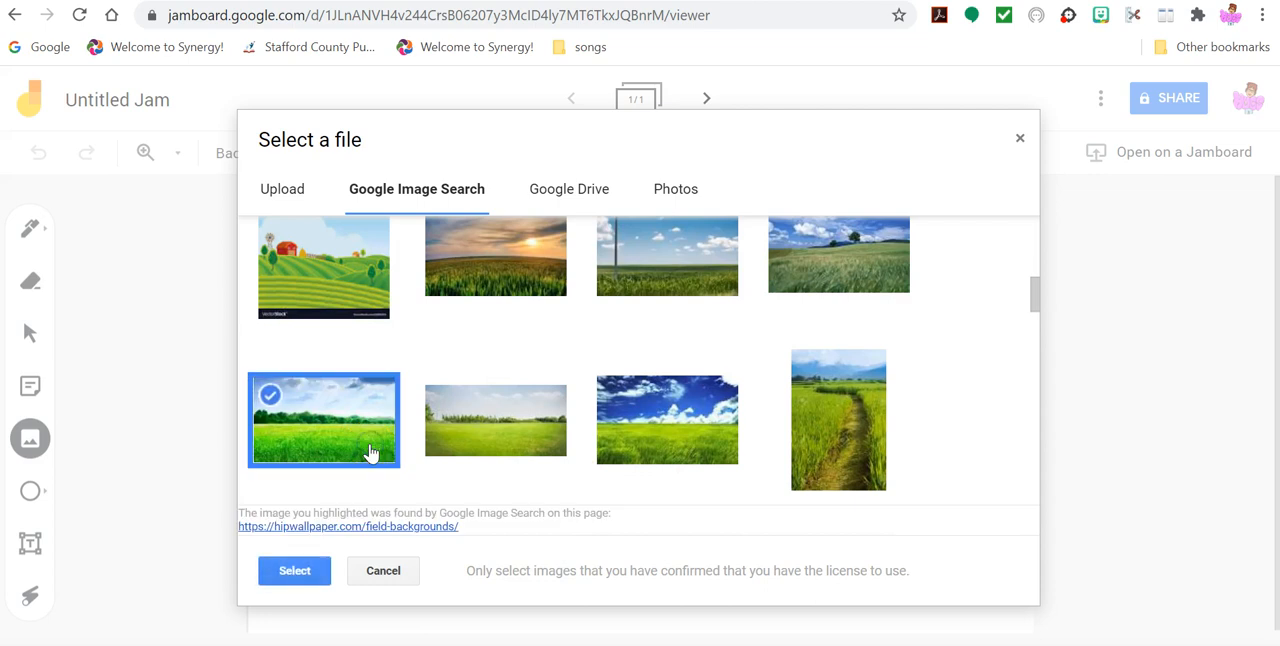
pyautogui.click(294, 569)
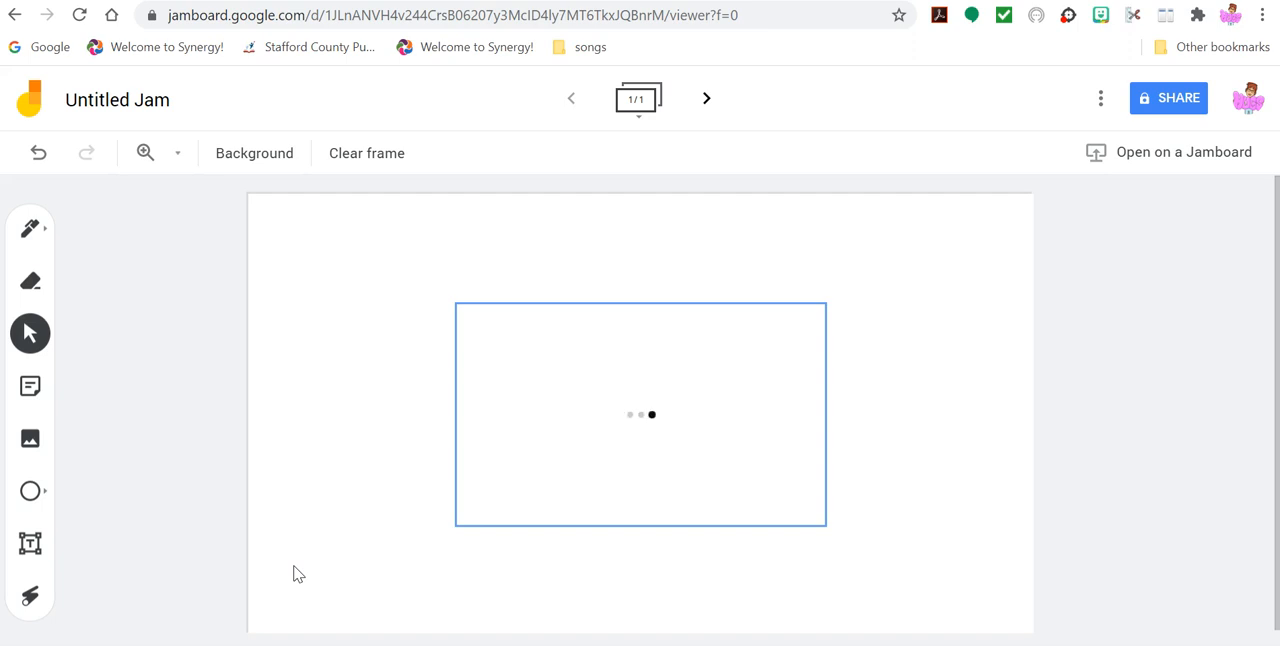
# - Move the field picture to the frame's upper-left corner and enlarge it to fill the whole frame
pyautogui.click(483, 429)
pyautogui.moveTo(457, 434); pyautogui.dragTo(249, 325)
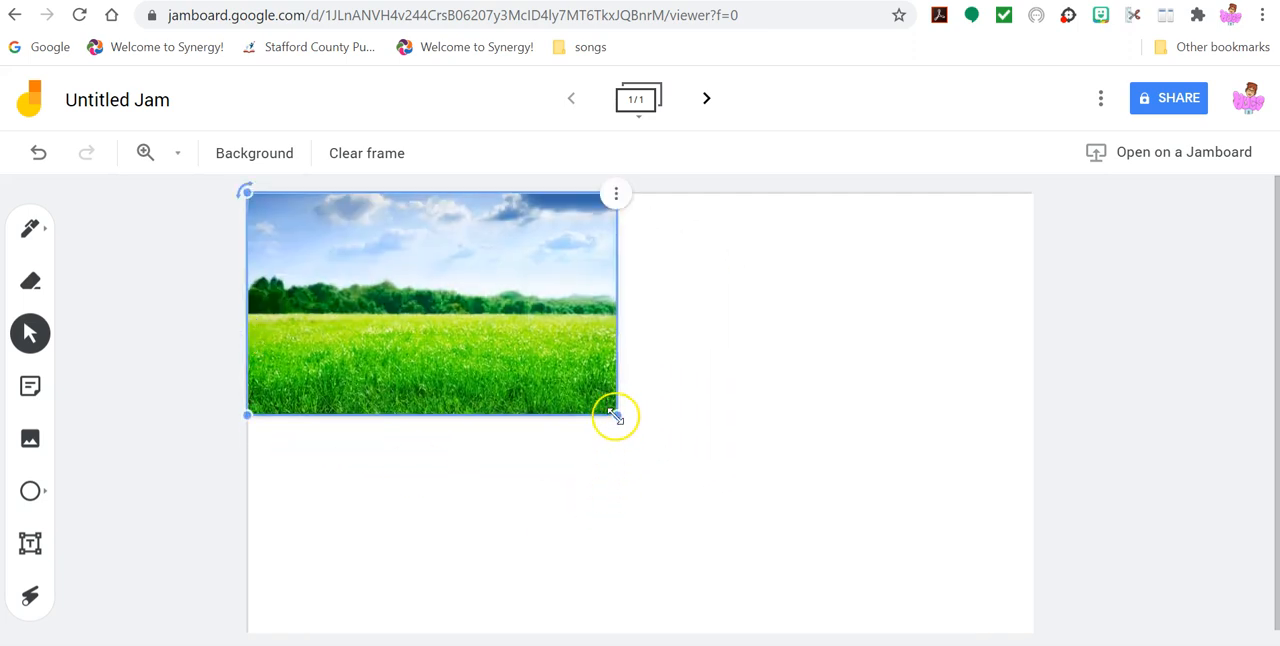
pyautogui.moveTo(615, 417); pyautogui.dragTo(1054, 626)
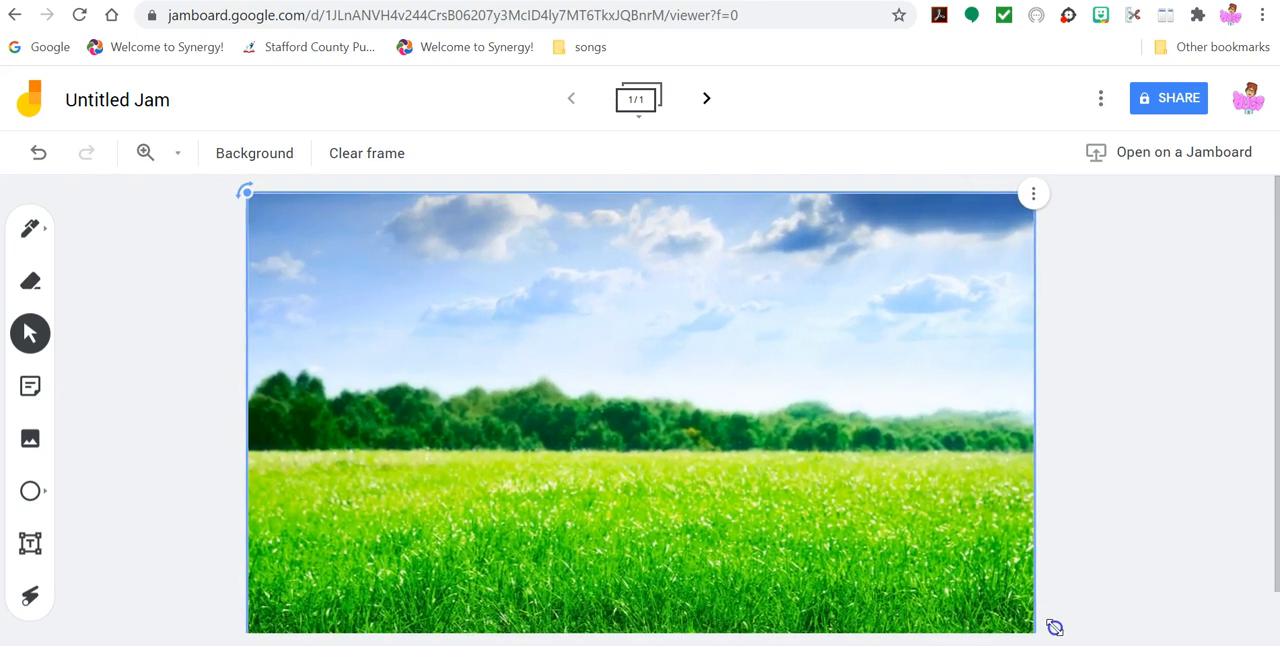
pyautogui.click(1128, 550)
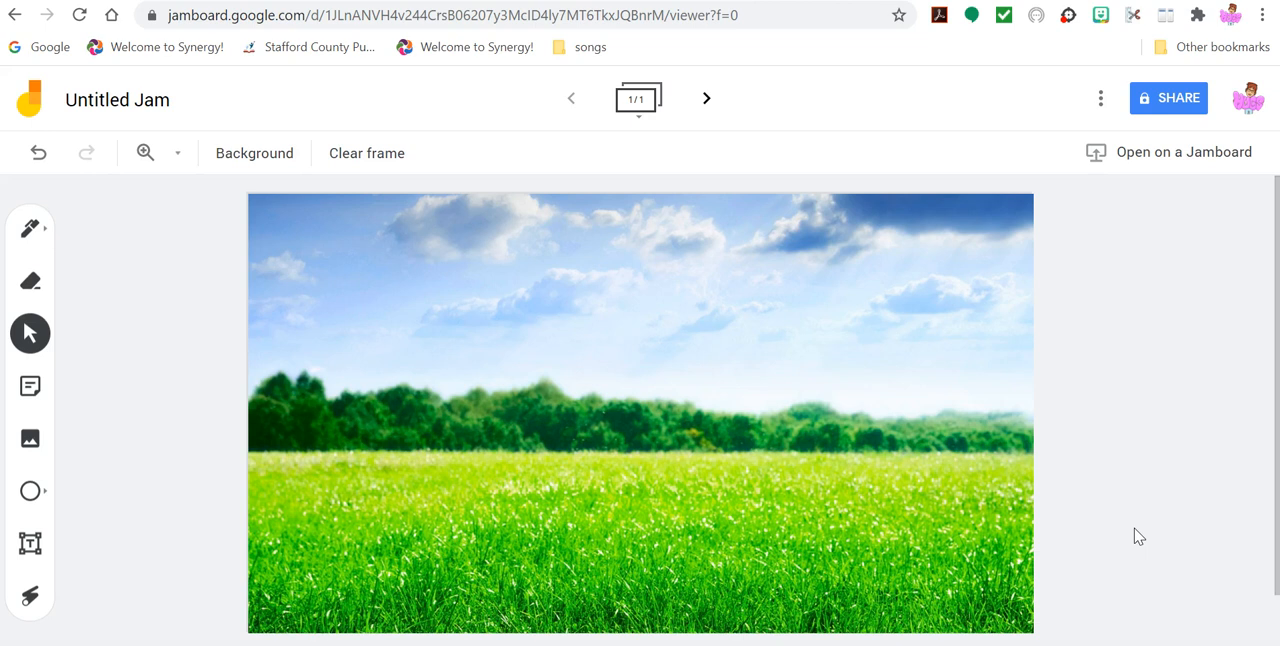
# - Look at the option for uploading an image from the device's TpT pictures folder, and exit without adding one
pyautogui.click(33, 442)
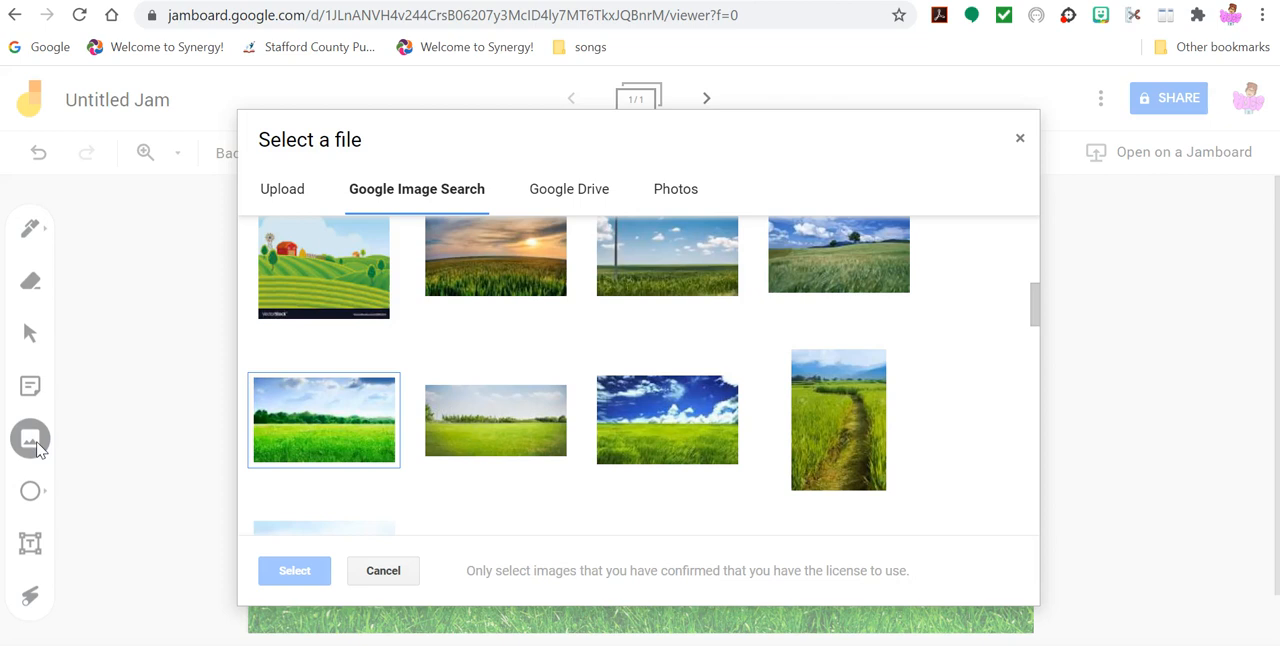
pyautogui.click(282, 190)
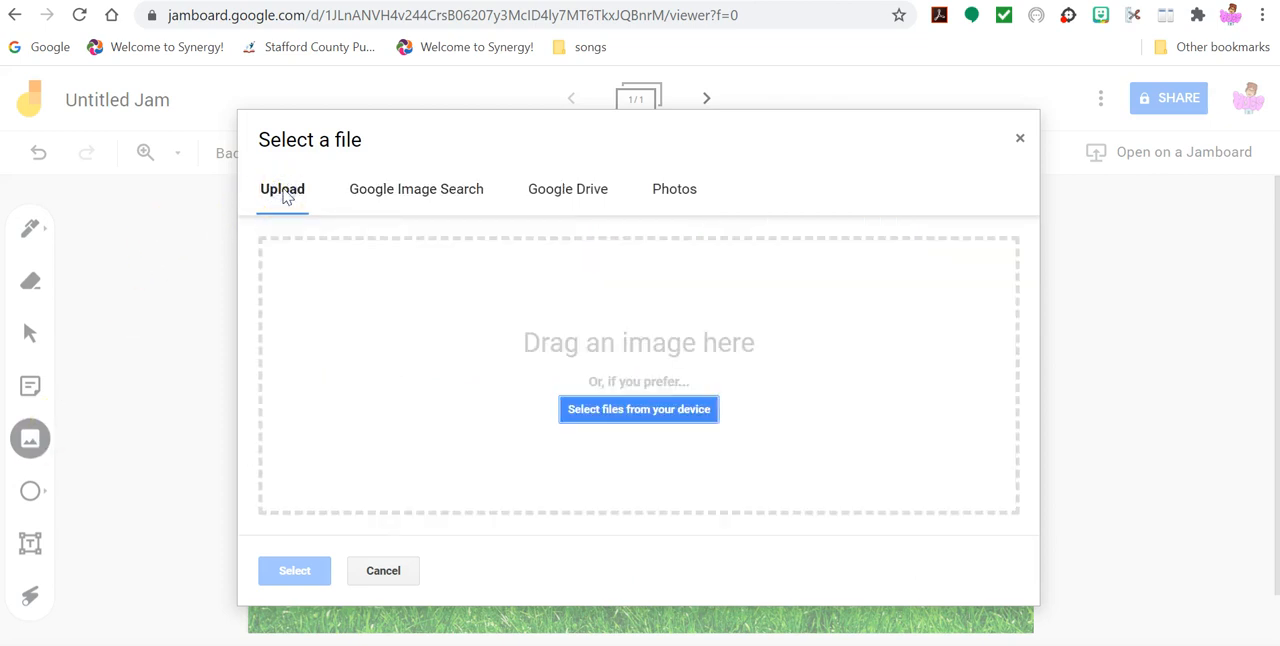
pyautogui.click(615, 414)
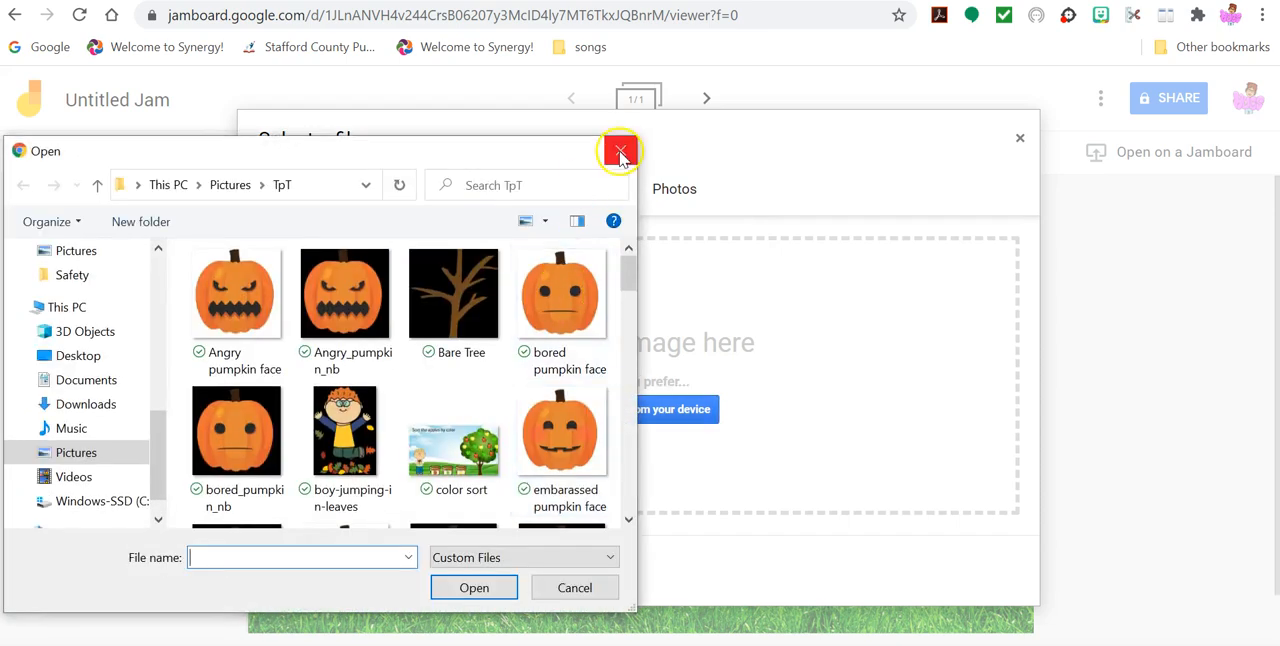
pyautogui.click(620, 152)
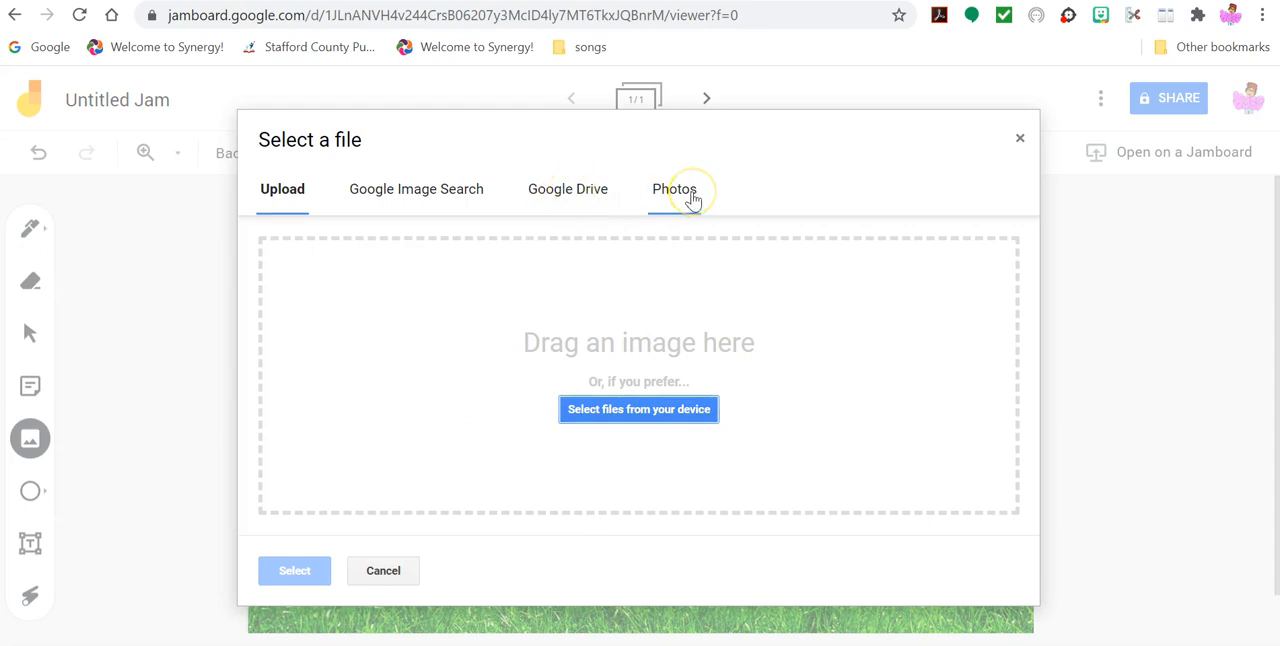
pyautogui.click(384, 572)
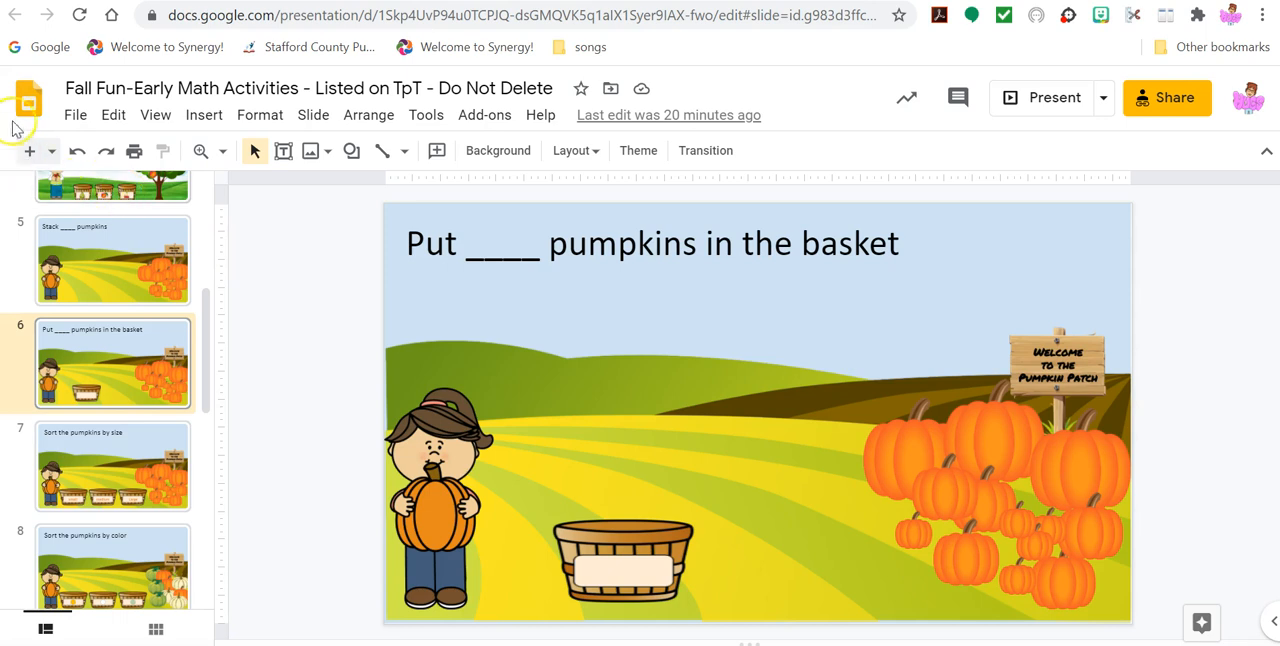
# - Open the file commands of the Fall Fun-Early Math Activities presentation with the pumpkin basket slide selected
pyautogui.click(76, 117)
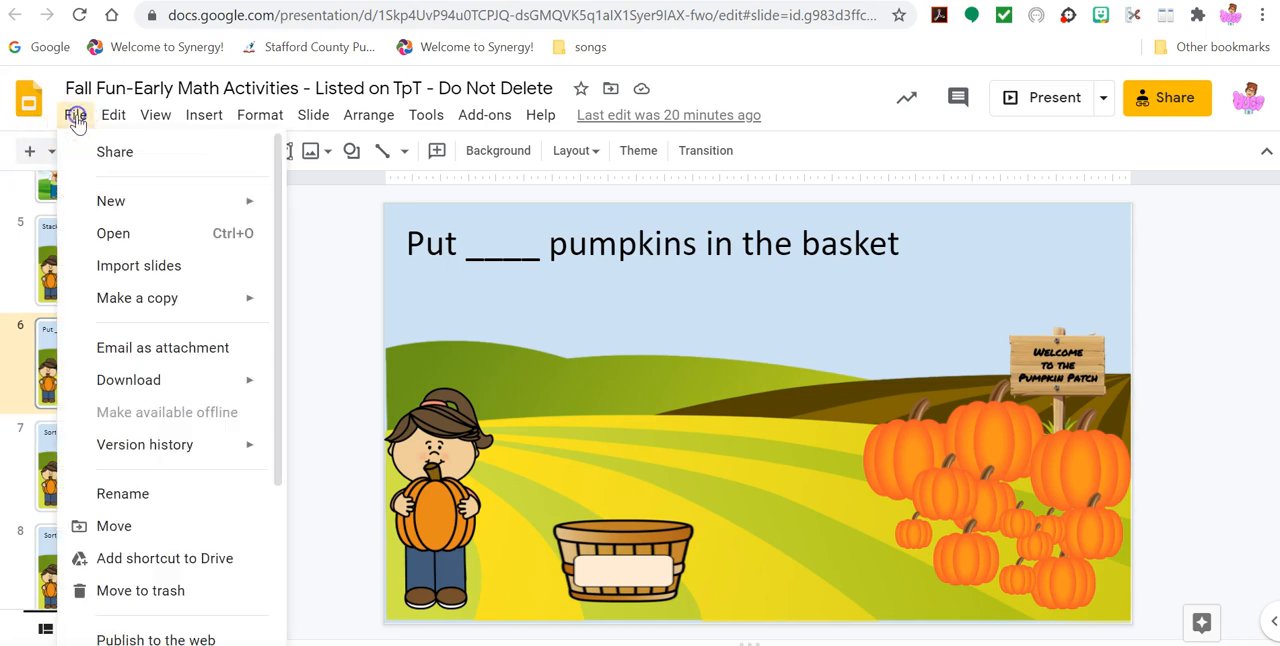
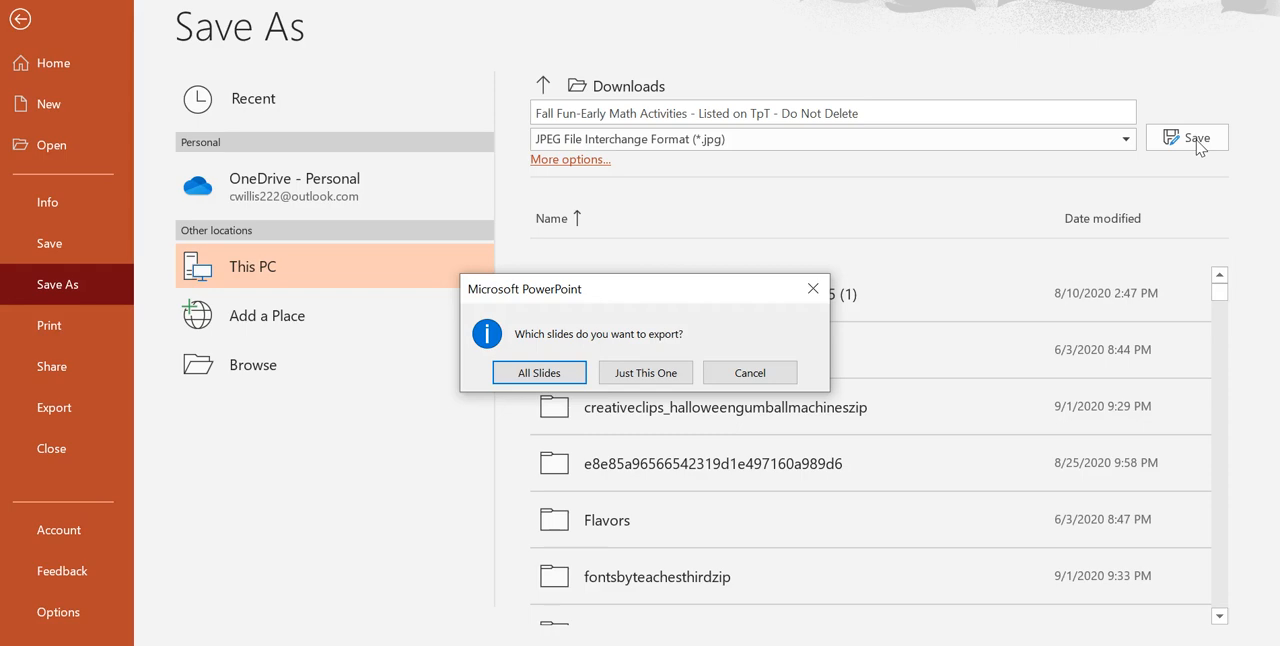
# - Export only the current slide as a JPEG image to the Downloads folder
pyautogui.click(662, 374)
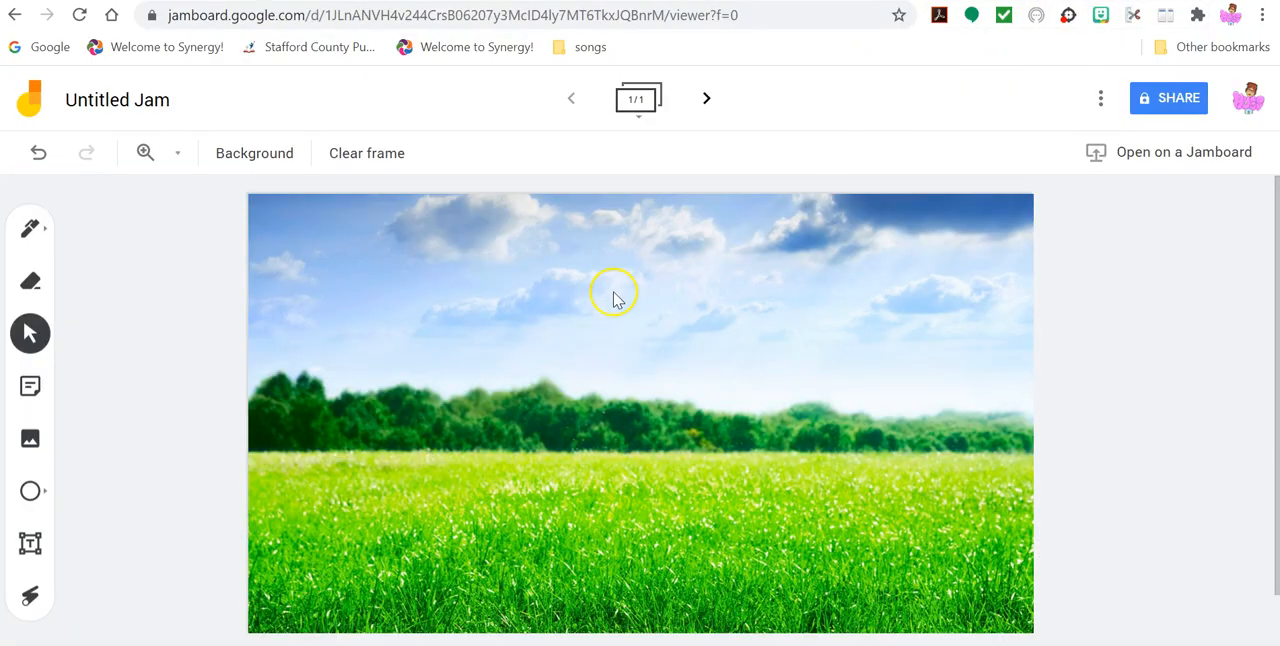
# - Browse the device's Downloads folder and Quick access recent files for an image to upload to the jam, and exit without adding one
pyautogui.click(30, 438)
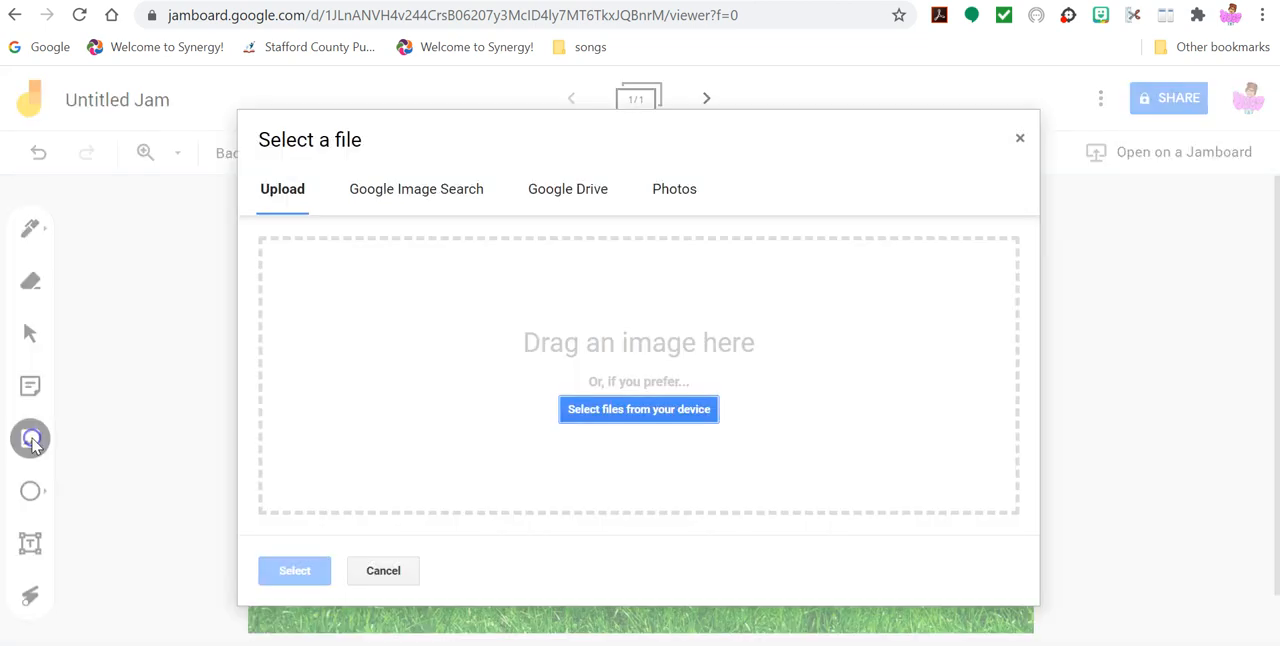
pyautogui.click(621, 410)
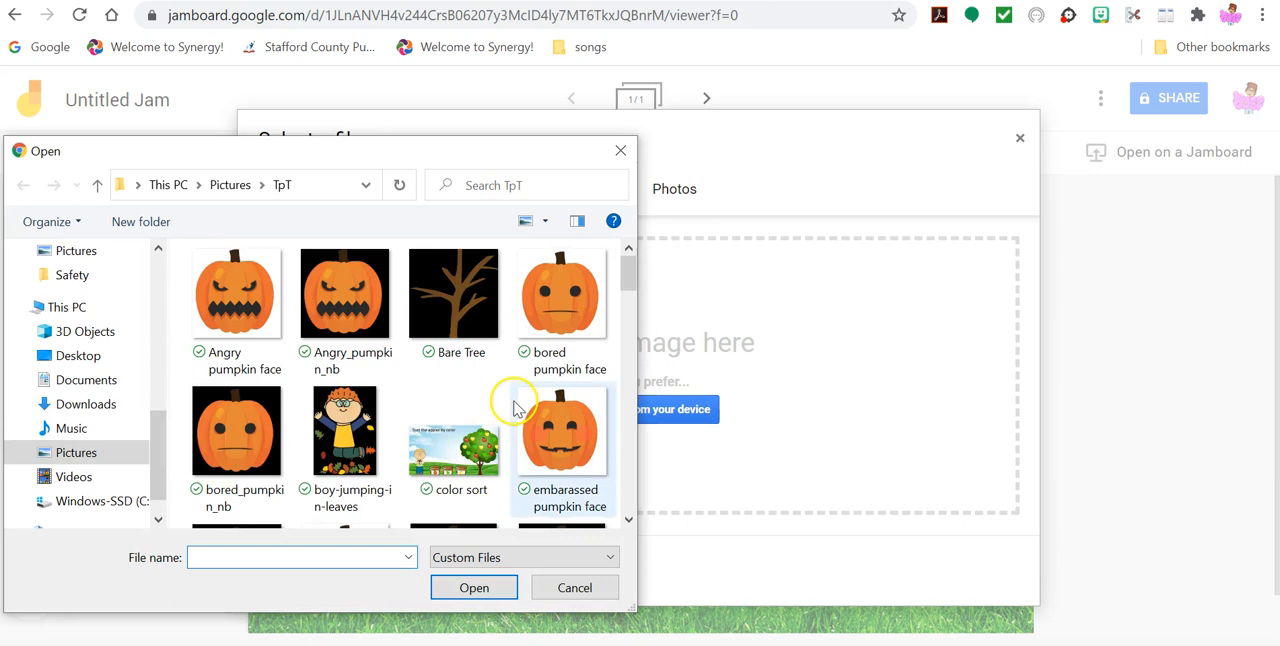
pyautogui.click(116, 410)
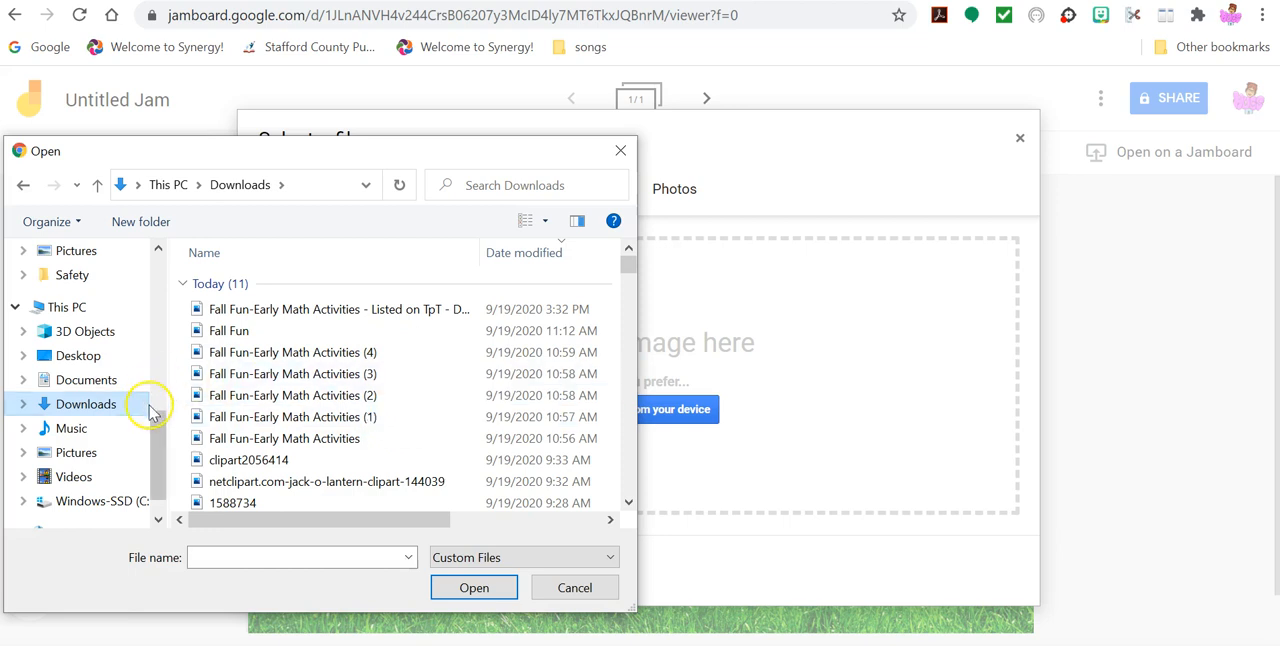
pyautogui.moveTo(150, 426); pyautogui.dragTo(157, 250)
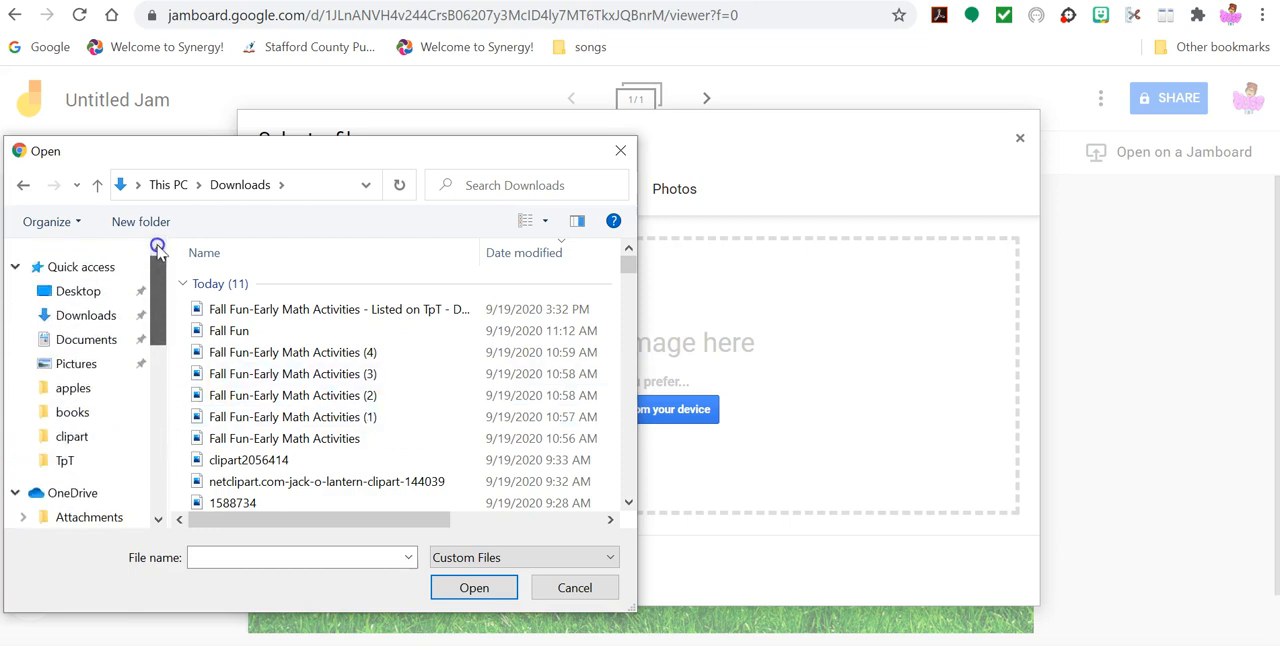
pyautogui.click(110, 267)
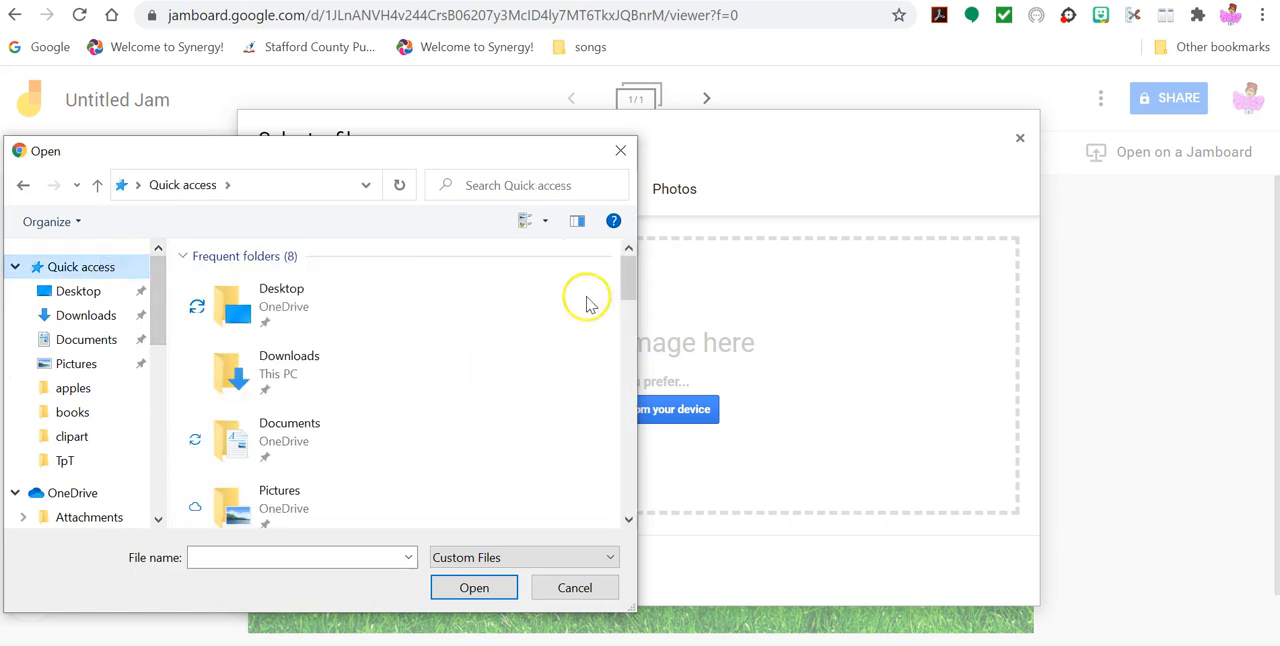
pyautogui.moveTo(626, 277); pyautogui.dragTo(626, 358)
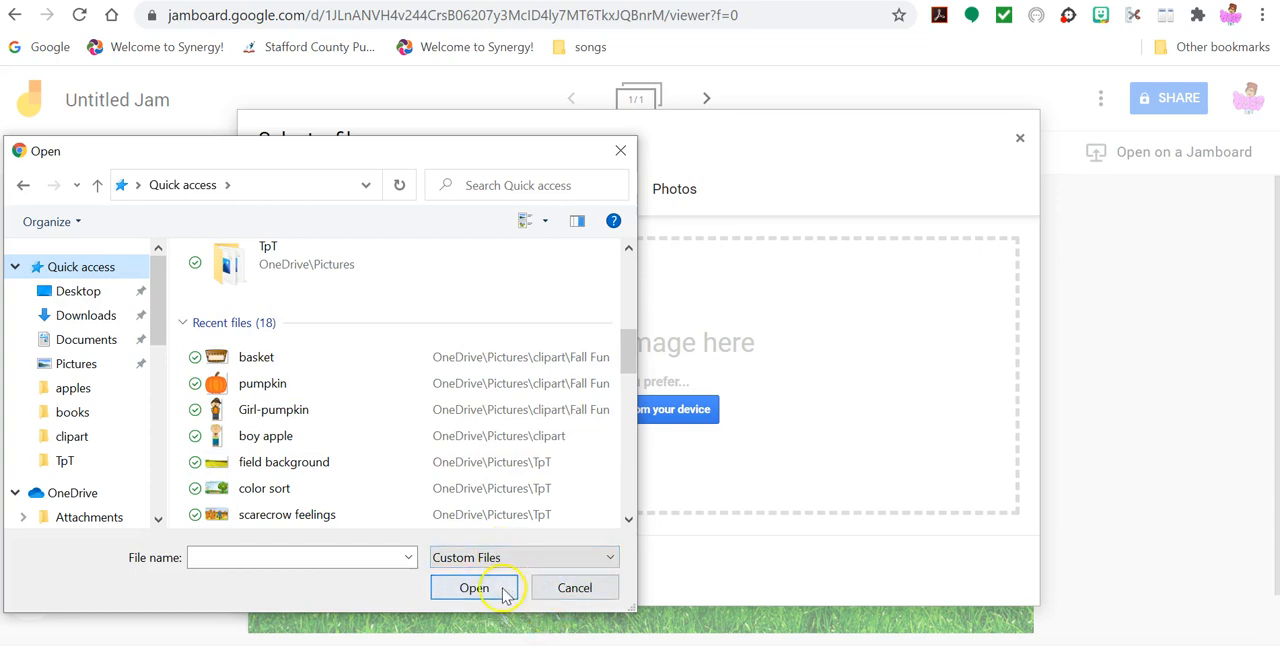
pyautogui.click(555, 592)
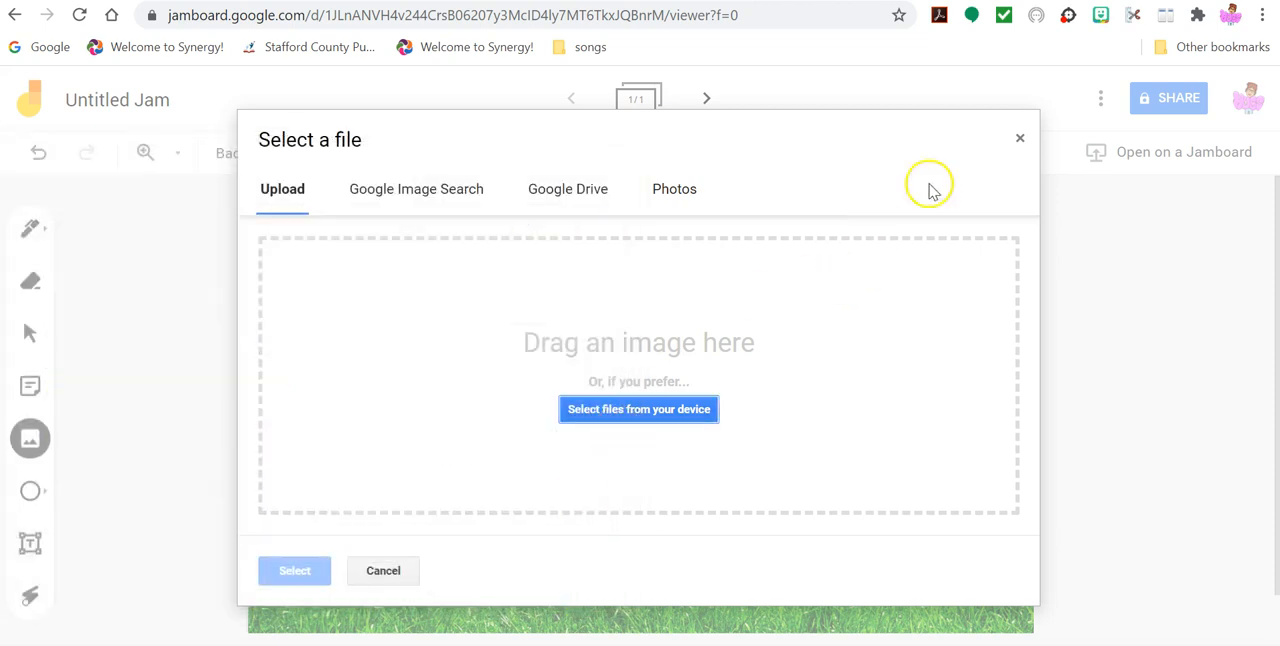
pyautogui.click(1019, 140)
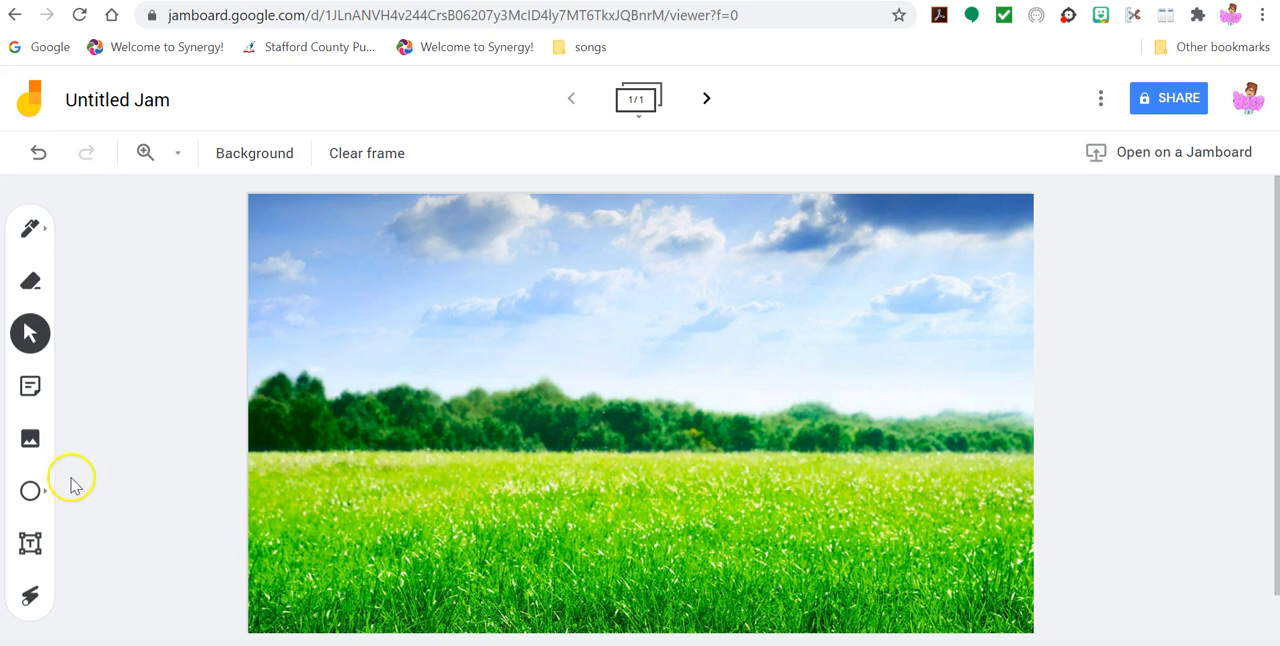
pyautogui.click(32, 440)
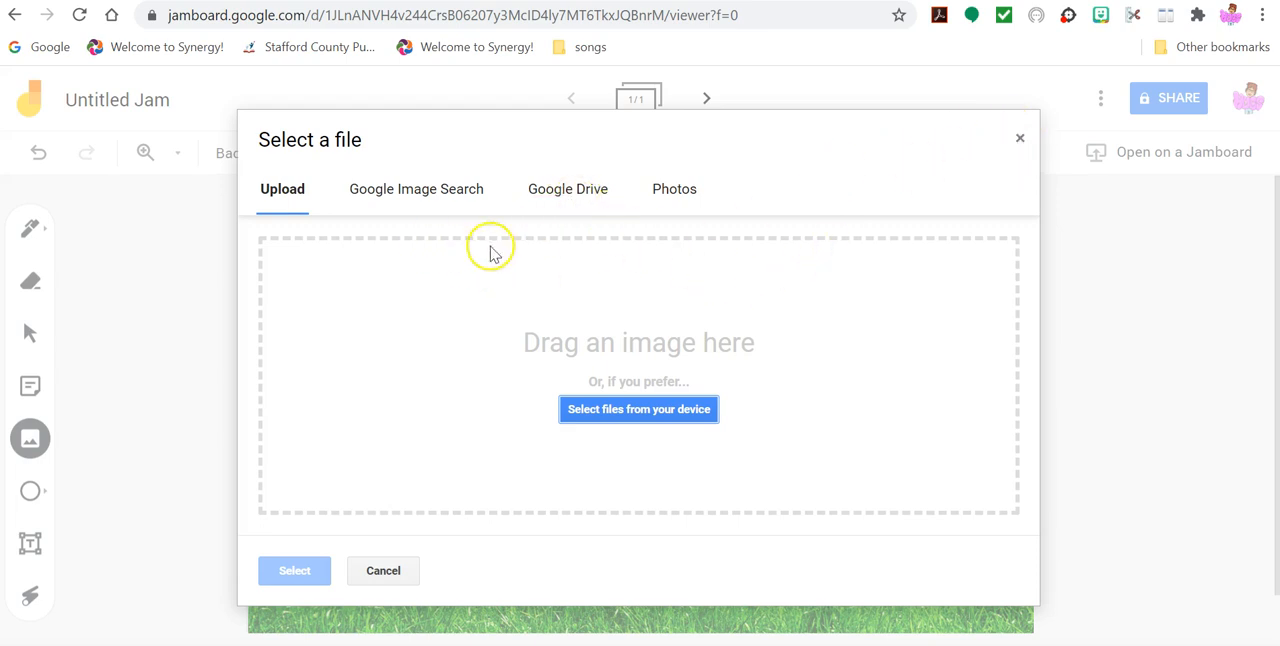
pyautogui.click(1017, 137)
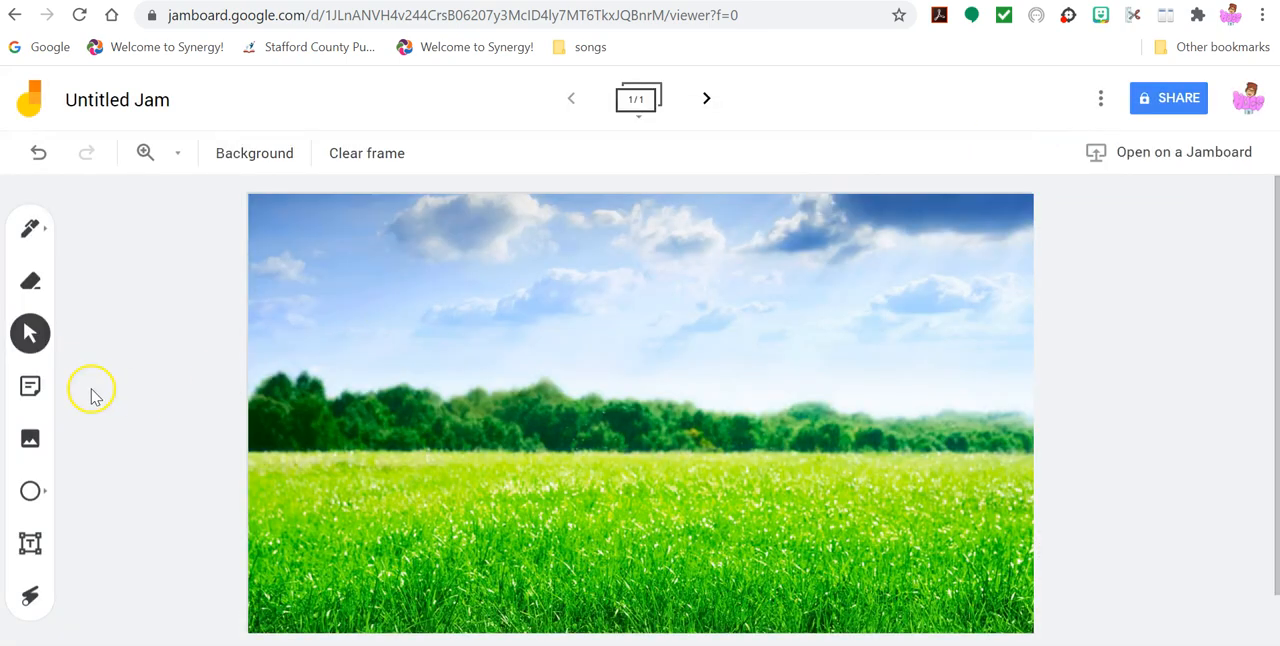
# - Upload the pumpkin patch background picture with the welcome sign from the device's TpT pictures folder to the jam
pyautogui.click(28, 440)
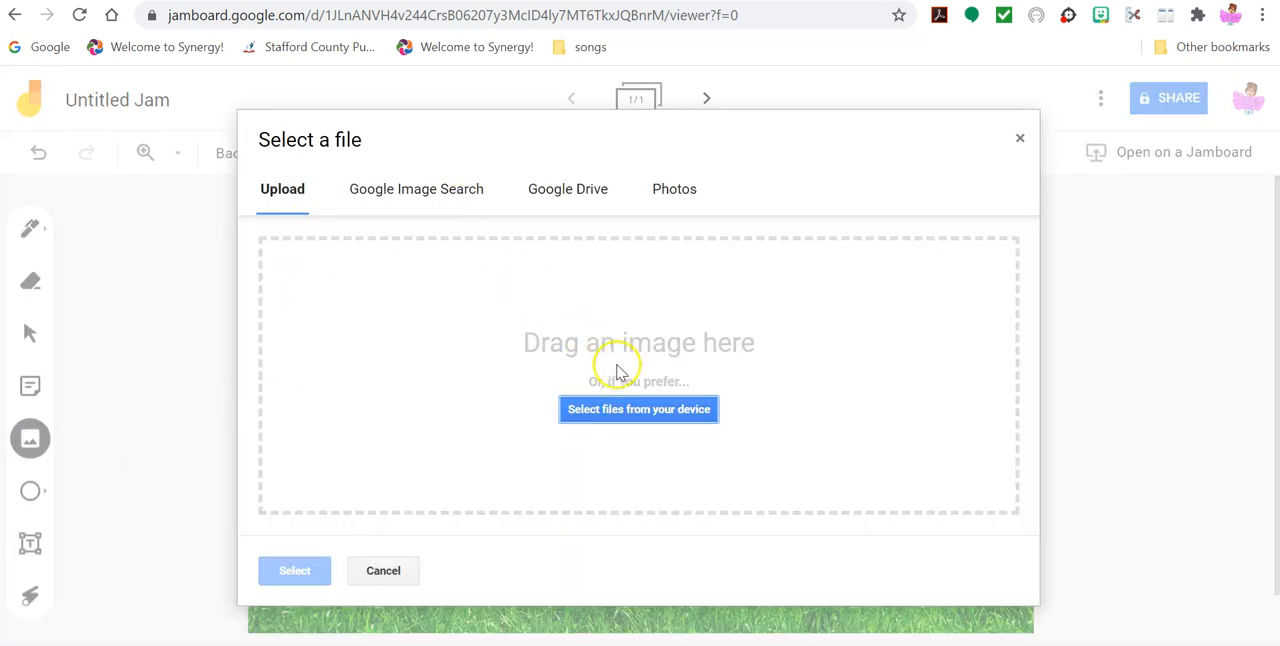
pyautogui.click(620, 407)
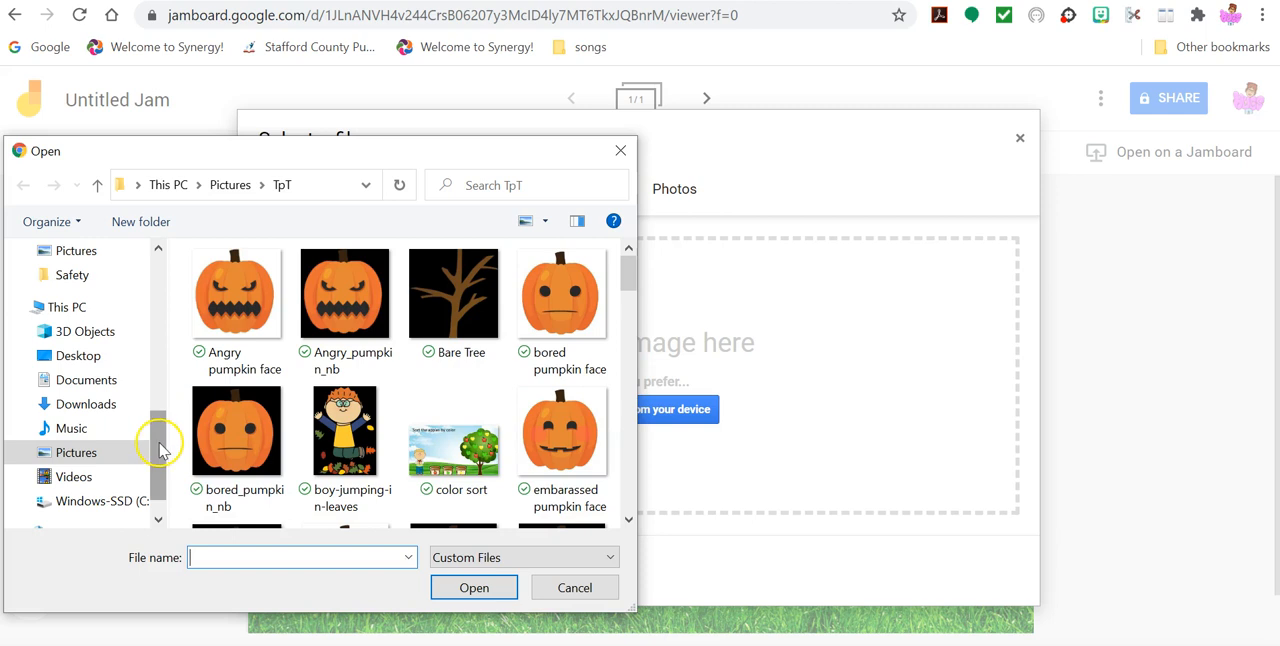
pyautogui.moveTo(626, 278); pyautogui.dragTo(626, 366)
pyautogui.click(448, 412)
pyautogui.click(458, 590)
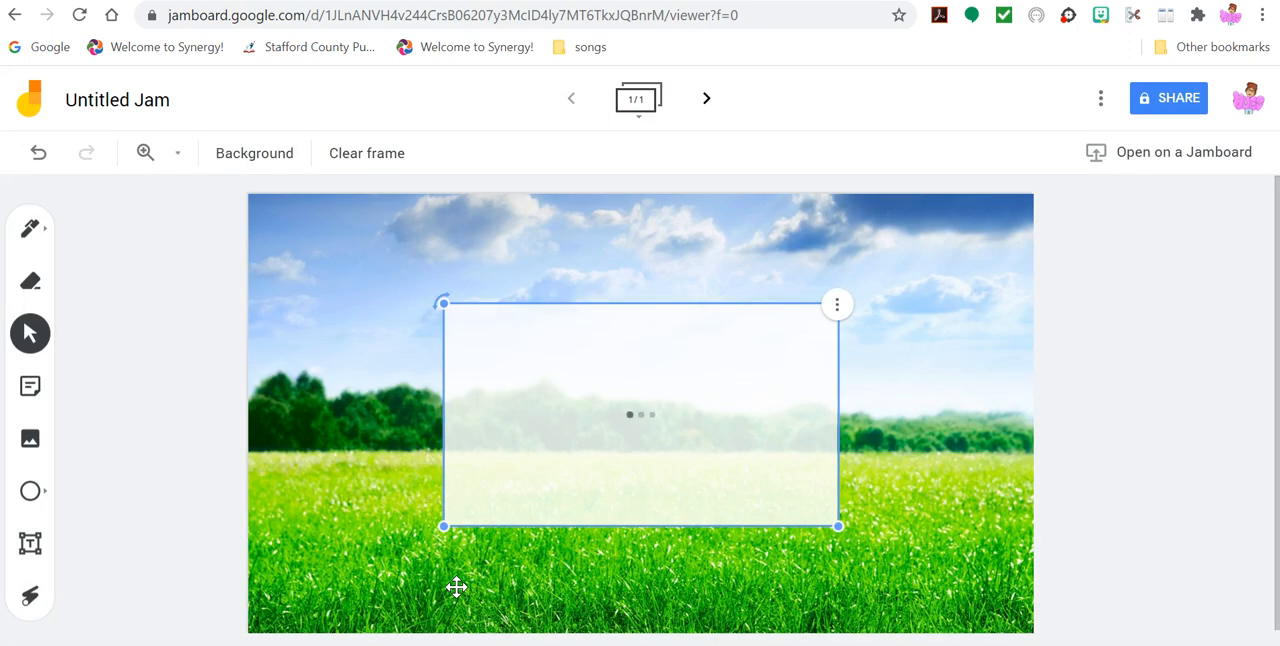
# - Delete the green field picture, and move and enlarge the pumpkin patch picture to fill the whole frame
pyautogui.click(265, 356)
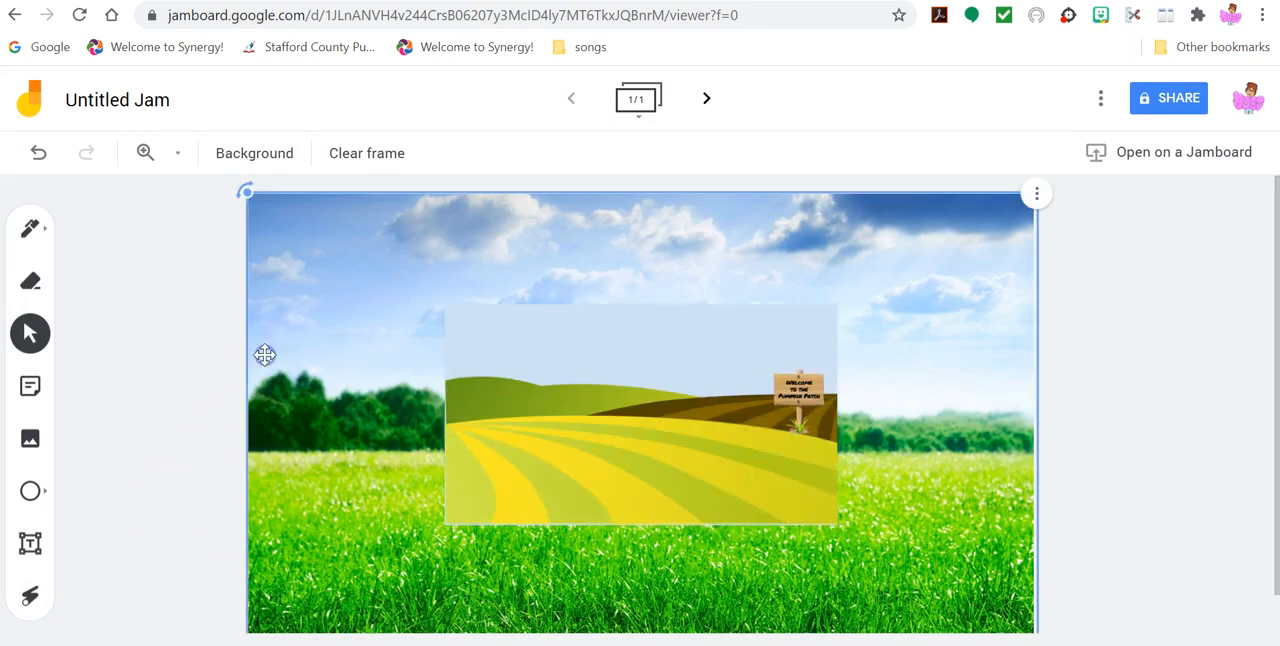
pyautogui.press('Delete')
pyautogui.moveTo(648, 486); pyautogui.dragTo(454, 374)
pyautogui.moveTo(642, 416); pyautogui.dragTo(1040, 630)
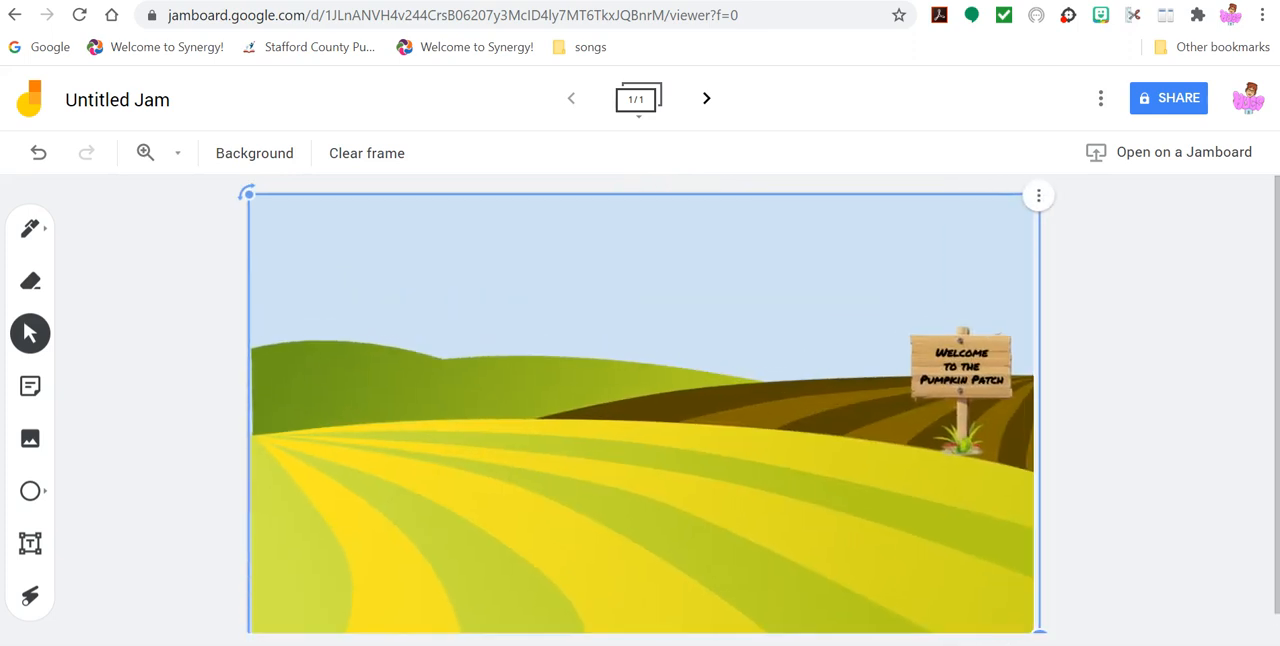
pyautogui.click(134, 523)
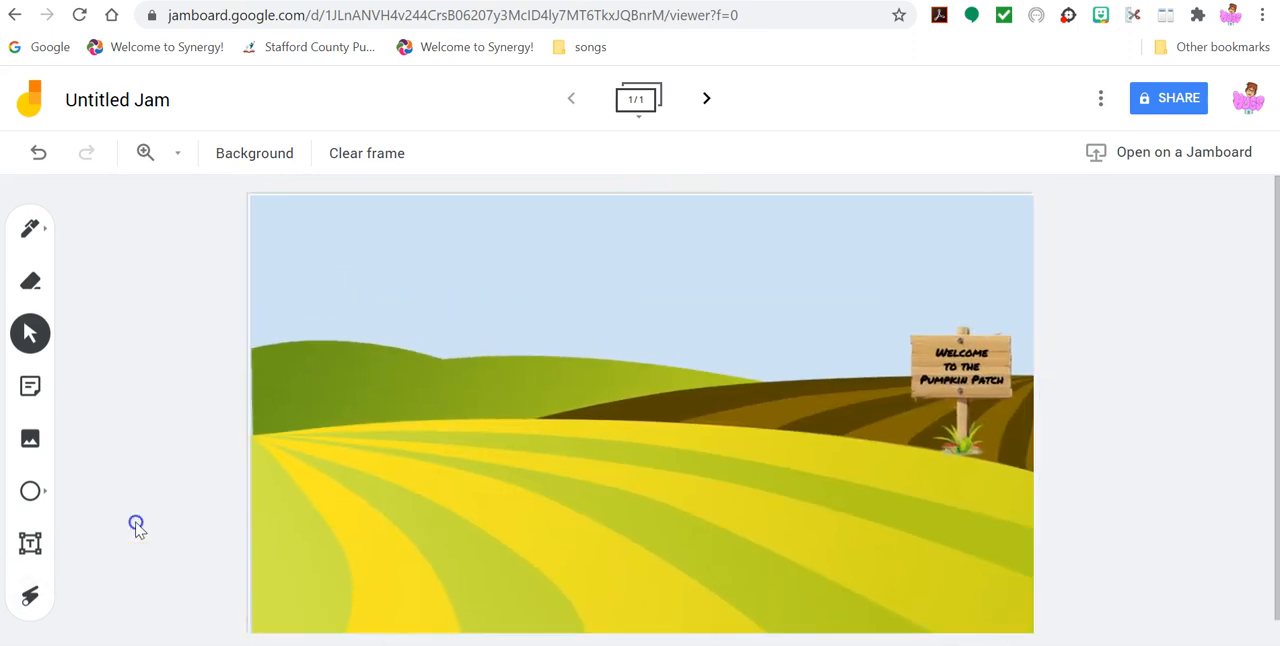
# - Upload the basket picture from the device's recent files, and place it at about half size in the lower part of the field
pyautogui.click(30, 438)
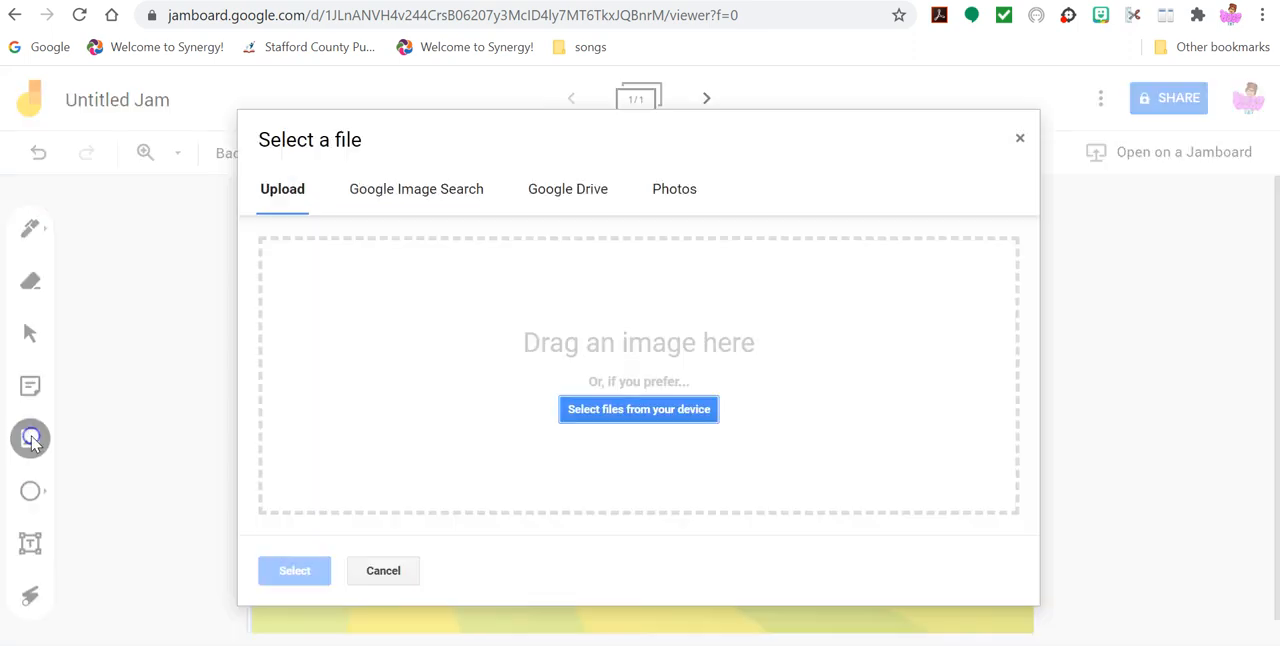
pyautogui.click(598, 410)
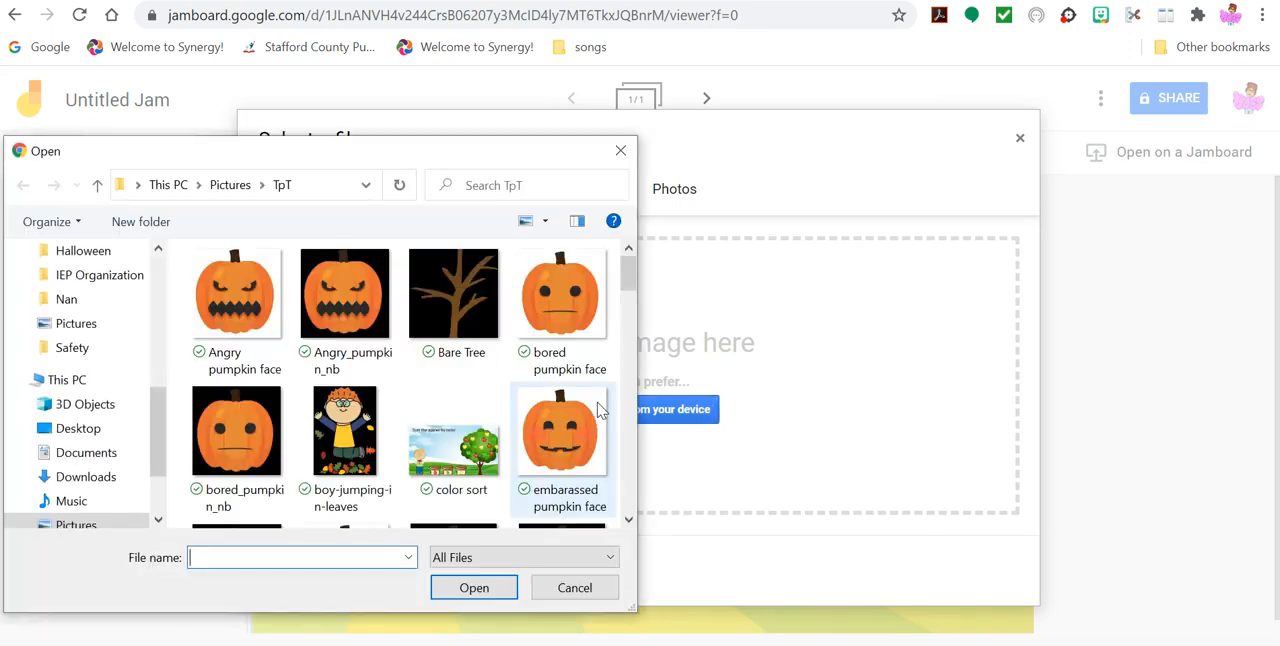
pyautogui.moveTo(157, 394); pyautogui.dragTo(163, 262)
pyautogui.click(122, 266)
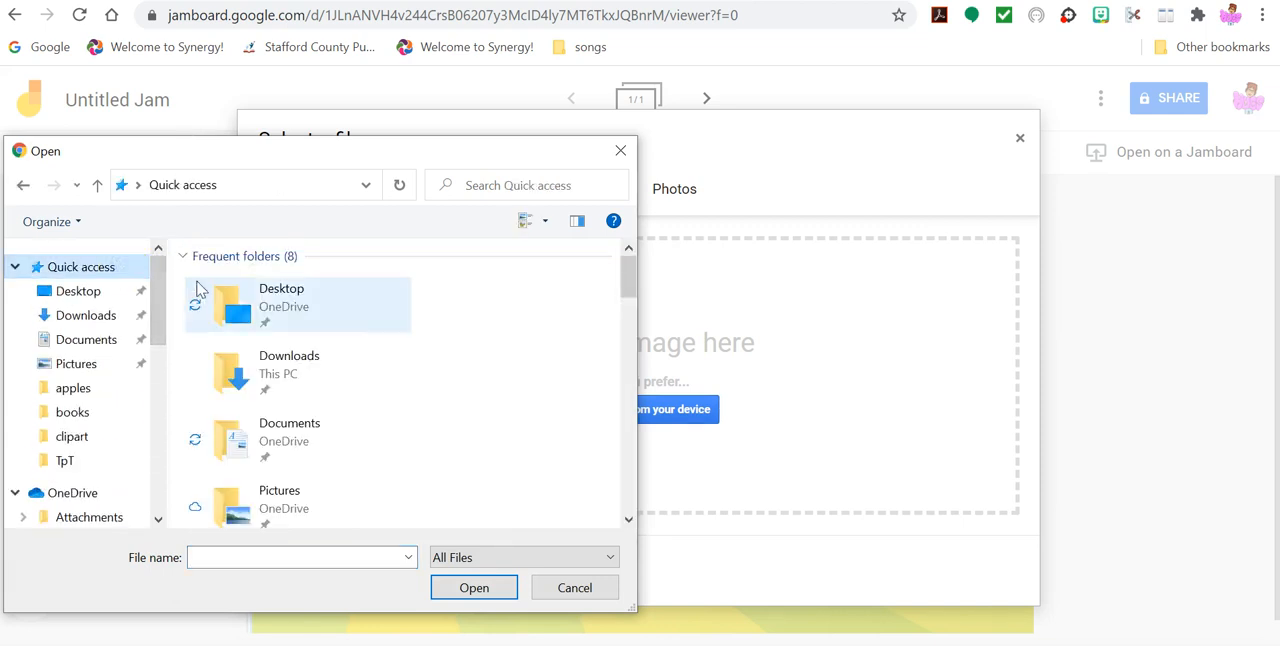
pyautogui.moveTo(626, 277); pyautogui.dragTo(621, 343)
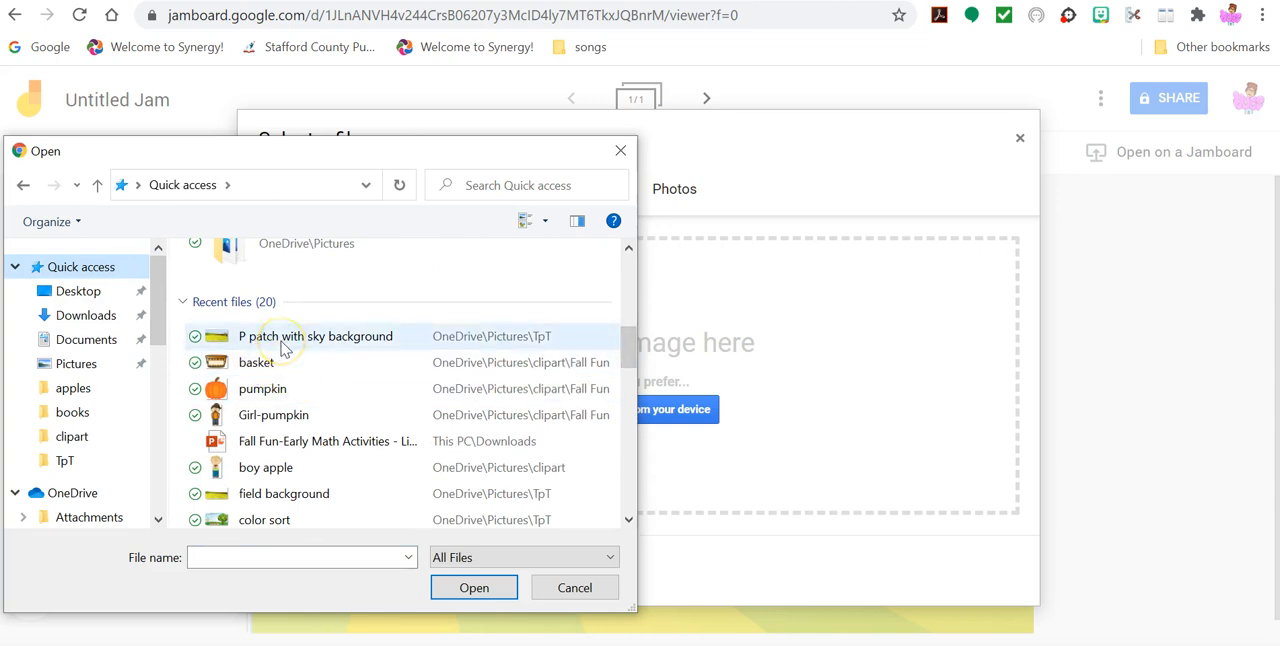
pyautogui.click(260, 364)
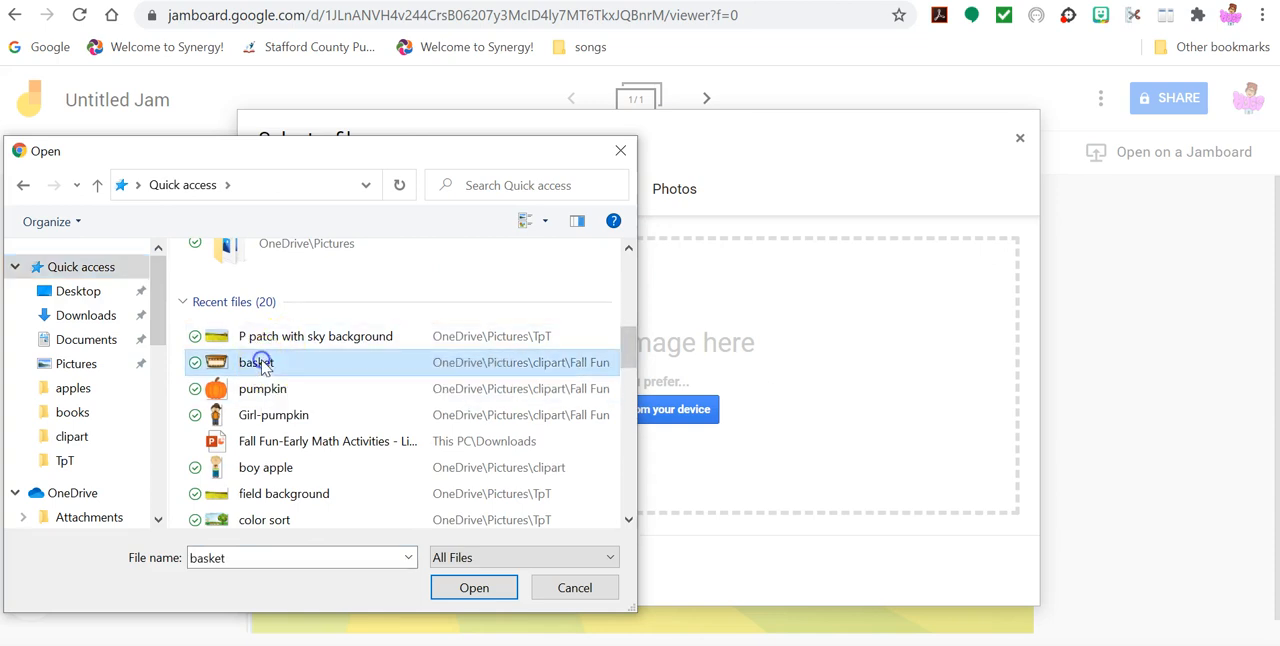
pyautogui.click(463, 588)
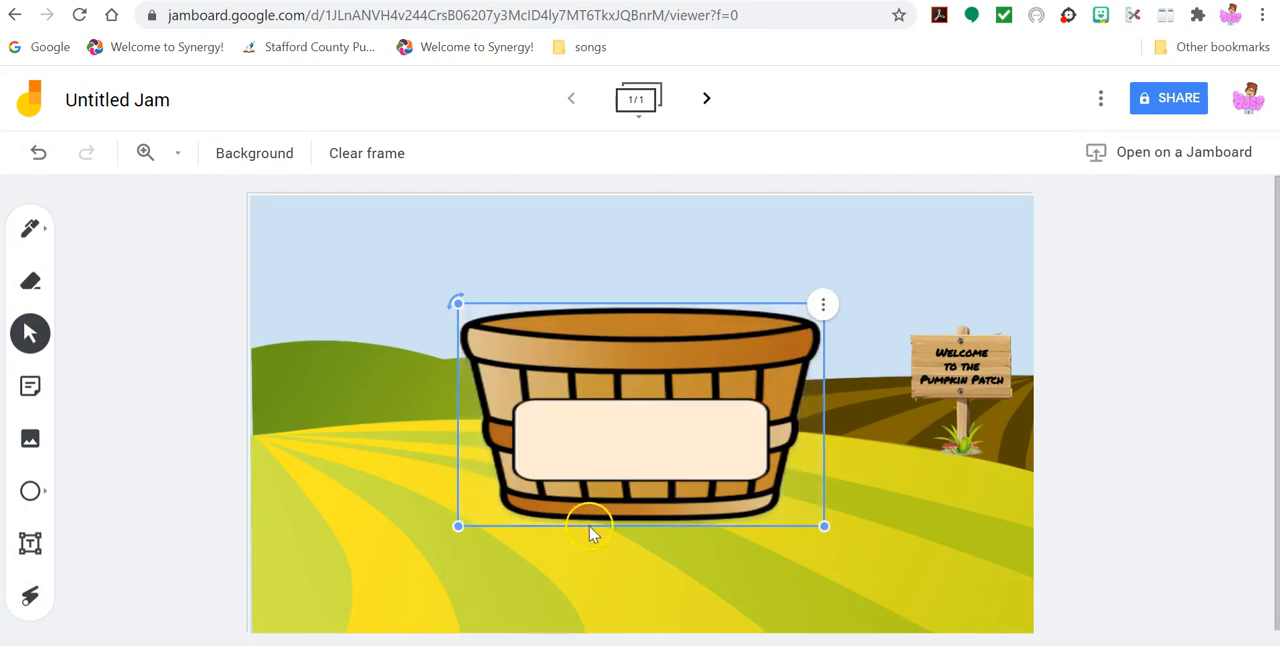
pyautogui.moveTo(457, 527); pyautogui.dragTo(657, 437)
pyautogui.moveTo(728, 369); pyautogui.dragTo(531, 552)
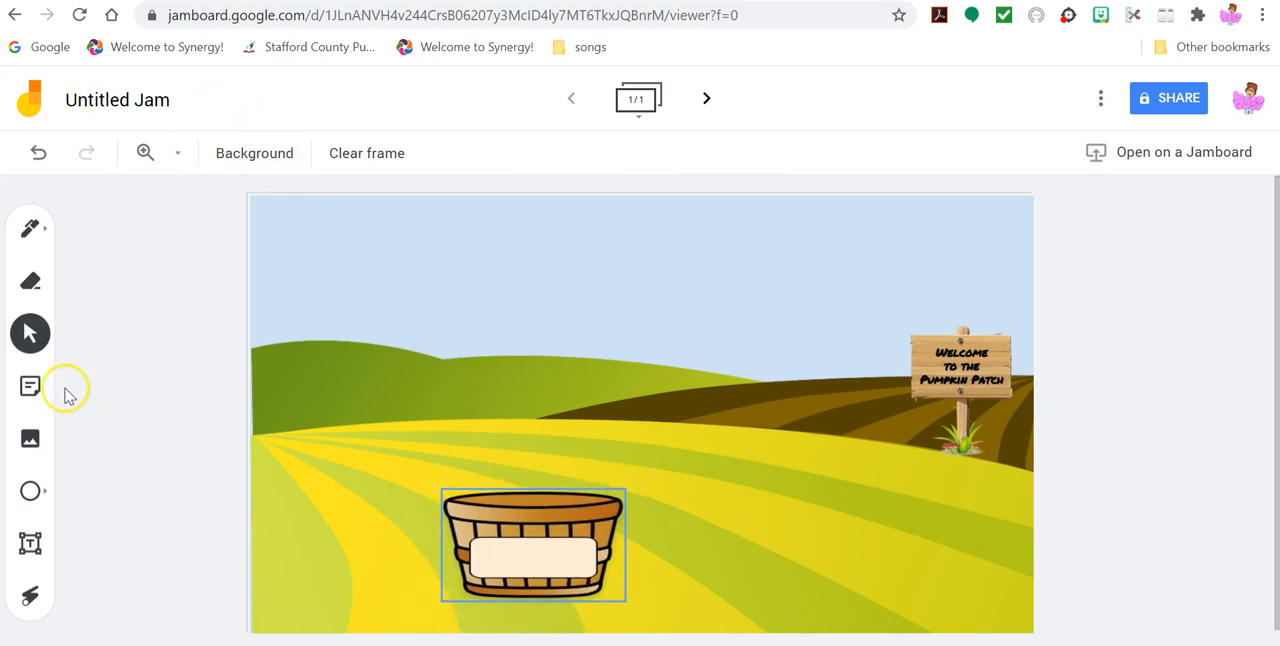
# - Upload the Girl-pumpkin picture from the Fall Fun clipart folder and place it to the left of the basket
pyautogui.click(30, 443)
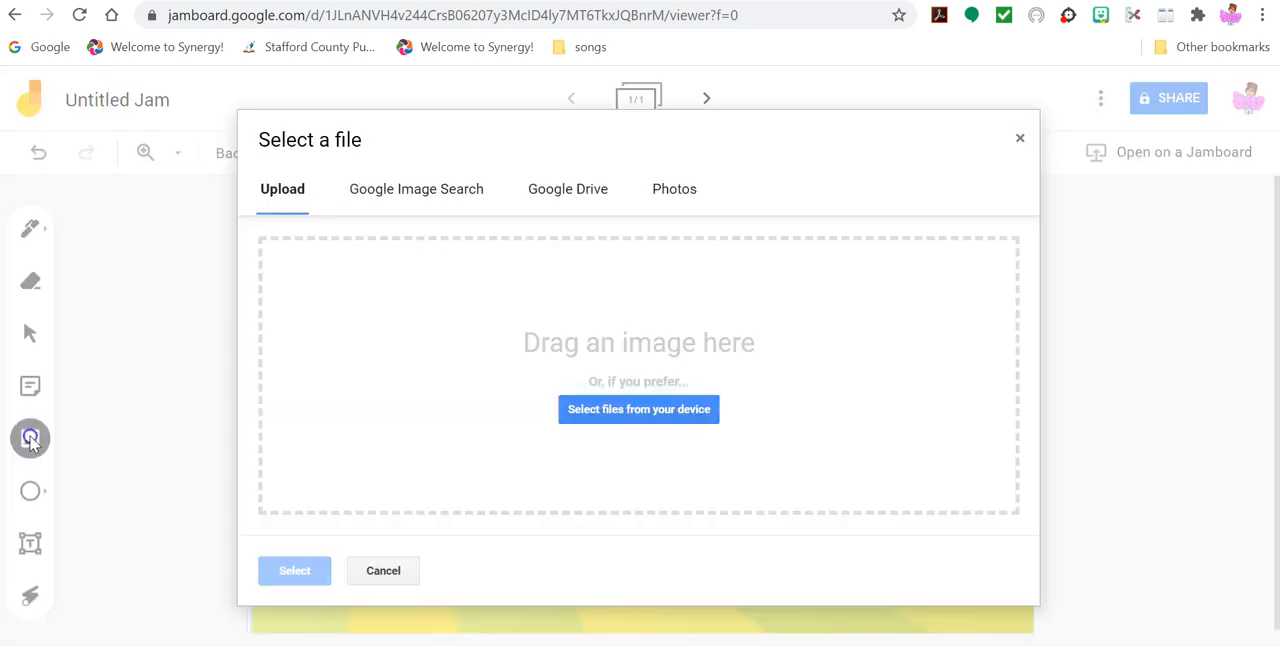
pyautogui.click(593, 411)
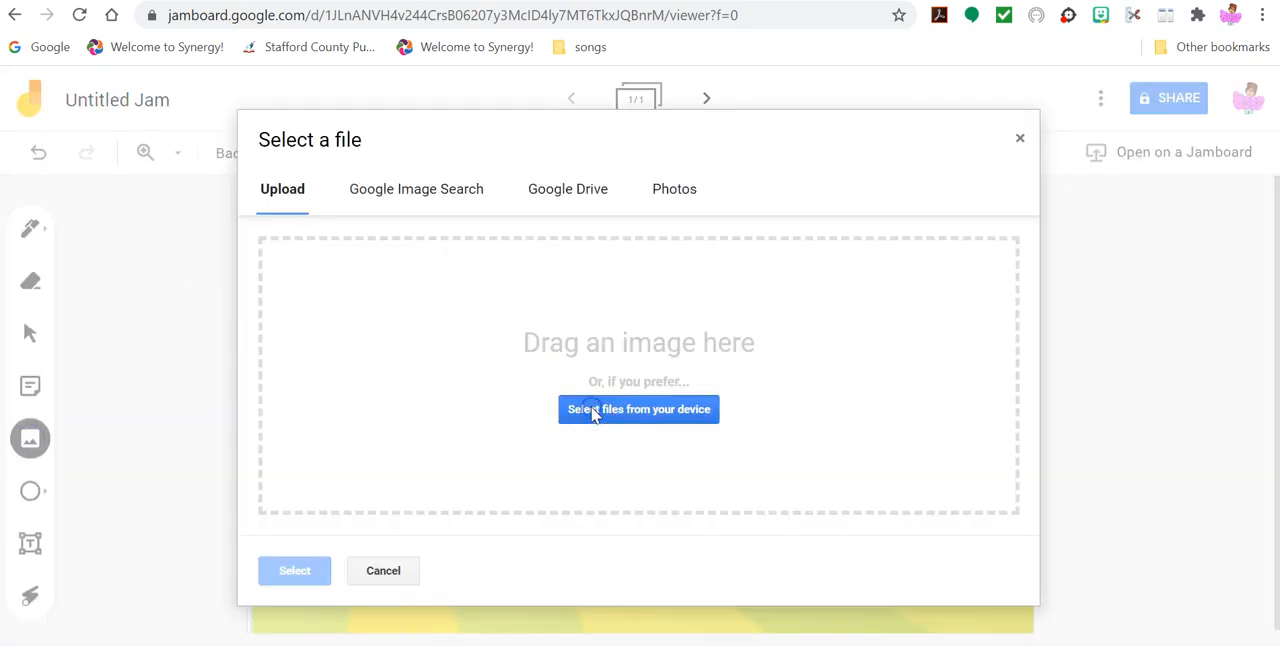
pyautogui.click(355, 315)
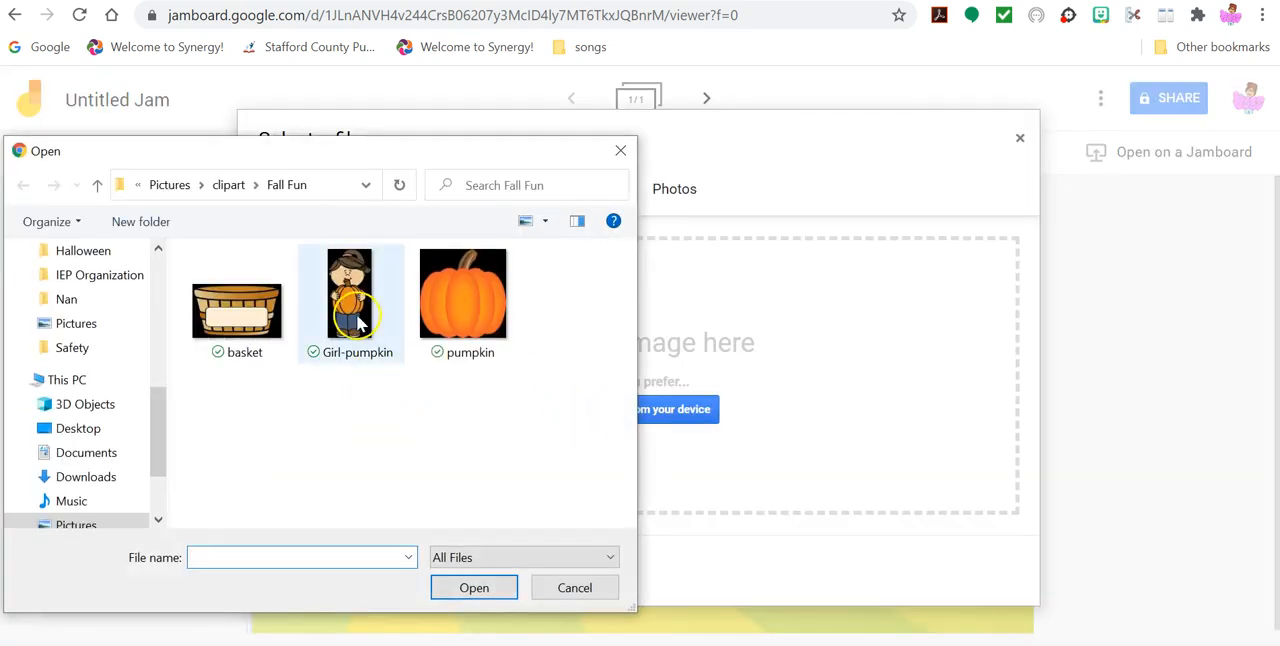
pyautogui.click(472, 587)
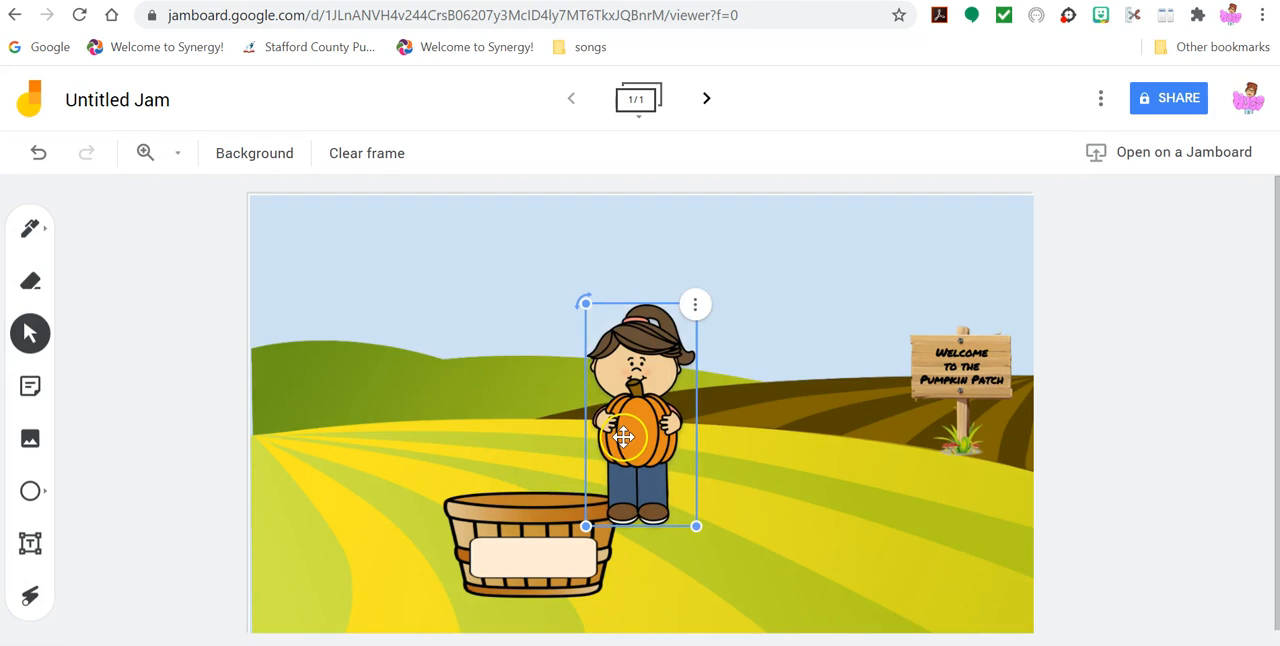
pyautogui.moveTo(670, 468); pyautogui.dragTo(305, 531)
# - Upload the pumpkin picture from the Fall Fun folder, and place it at about half size beside the welcome sign
pyautogui.click(30, 438)
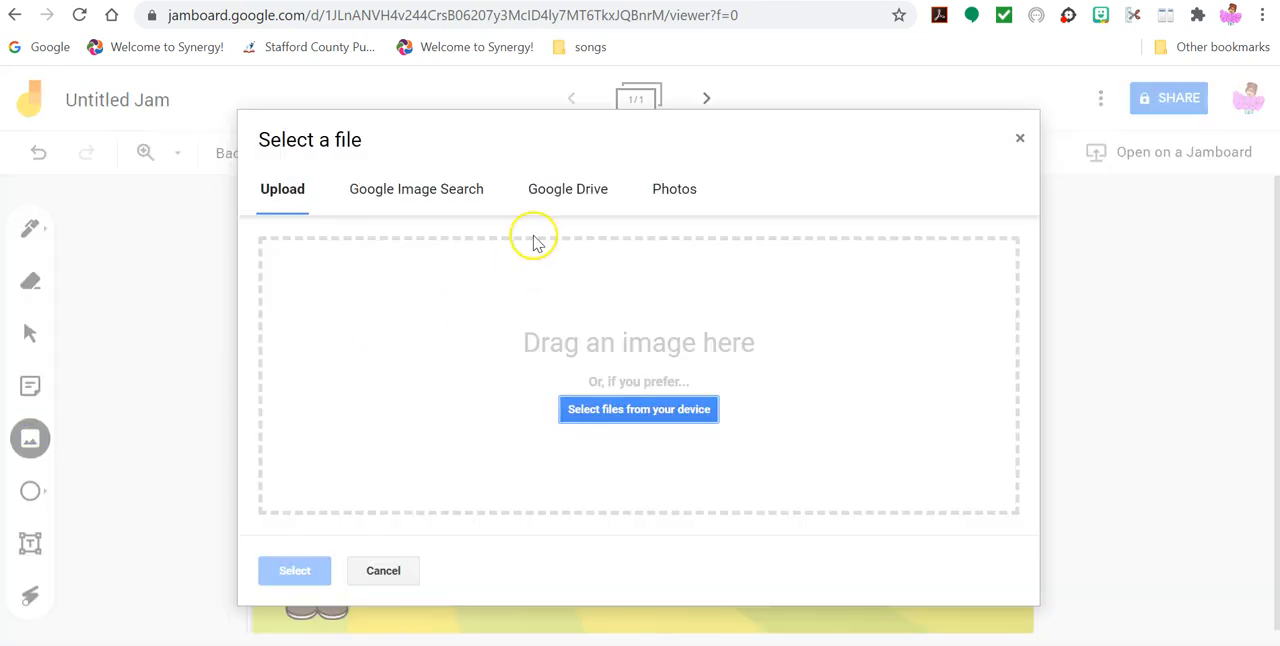
pyautogui.click(605, 409)
pyautogui.click(470, 305)
pyautogui.click(488, 587)
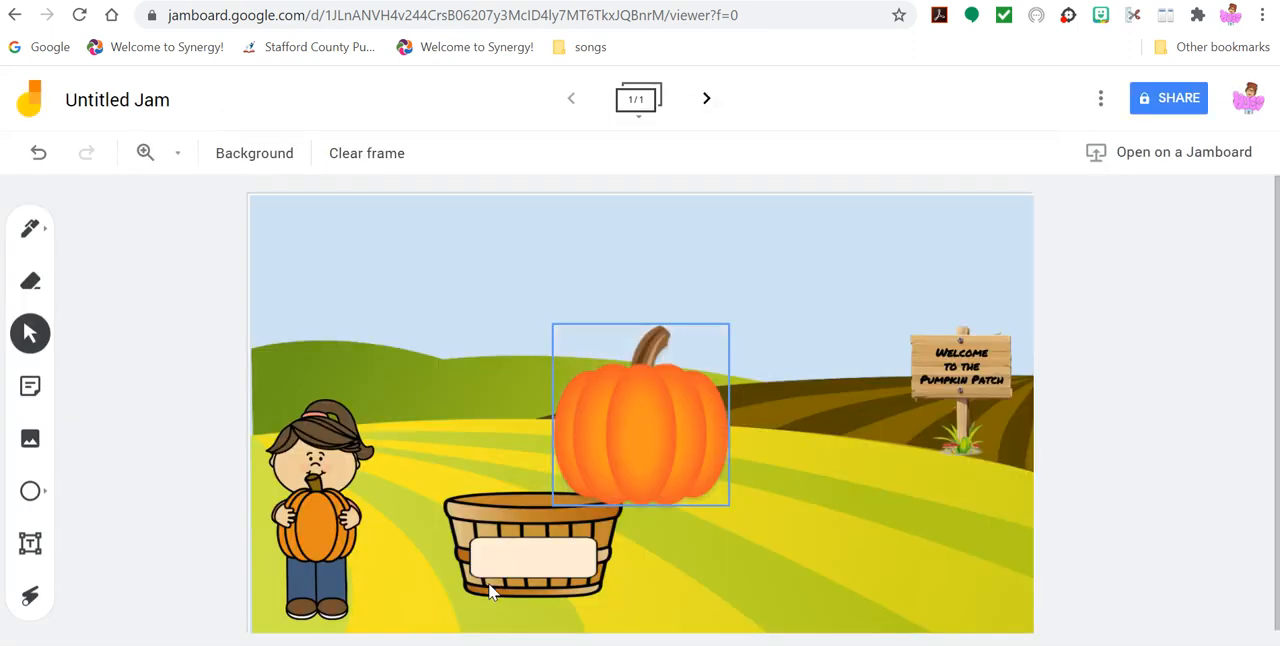
pyautogui.moveTo(666, 431); pyautogui.dragTo(868, 475)
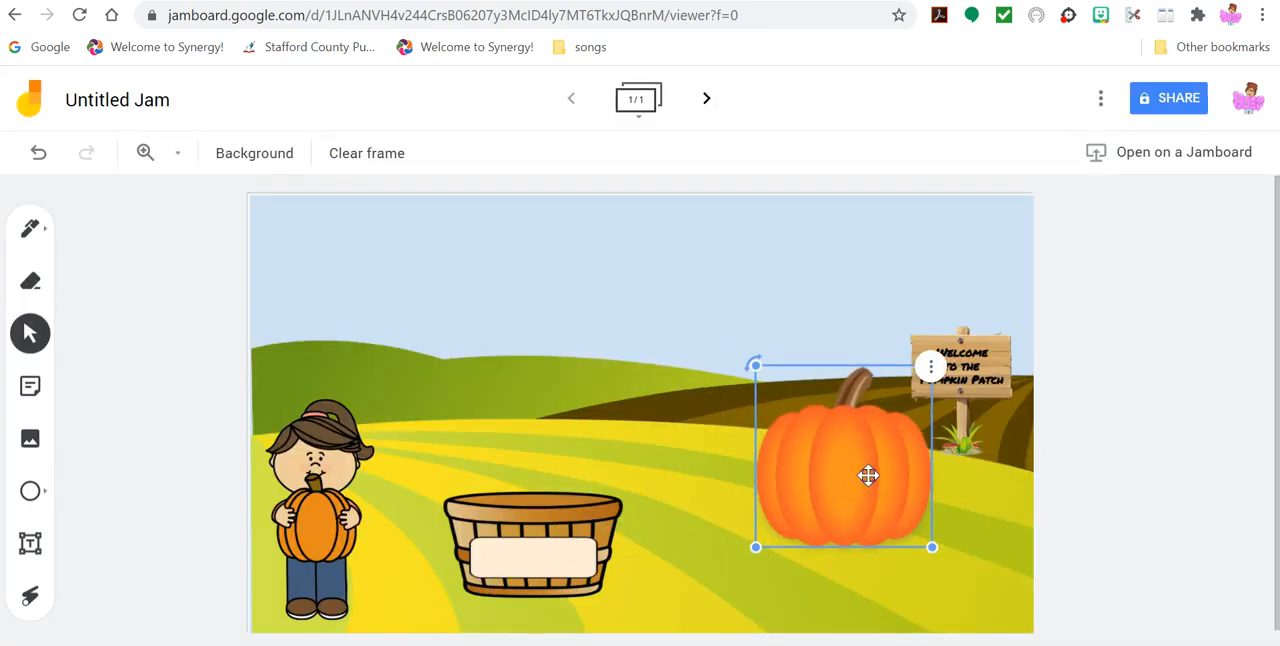
pyautogui.moveTo(755, 547); pyautogui.dragTo(853, 476)
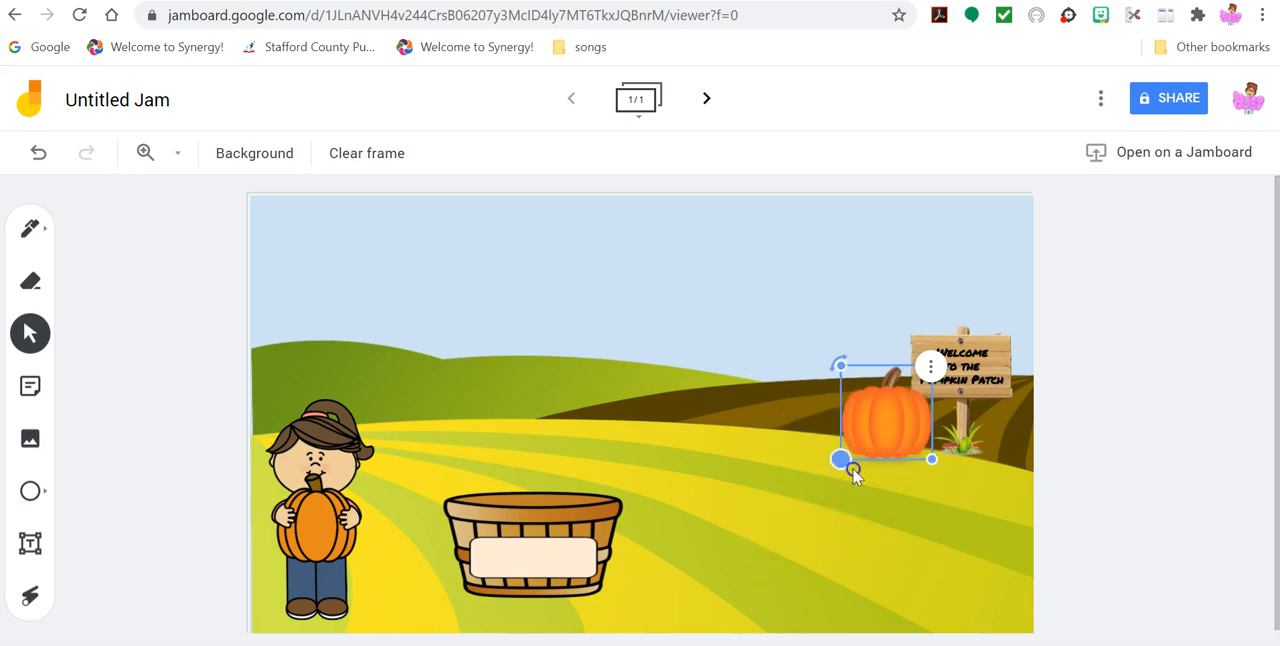
pyautogui.moveTo(890, 430); pyautogui.dragTo(860, 452)
# - Duplicate the small pumpkin three times, grouping the four pumpkins in the field below the welcome sign
pyautogui.click(902, 389)
pyautogui.click(904, 396)
pyautogui.moveTo(897, 443); pyautogui.dragTo(808, 523)
pyautogui.click(979, 410)
pyautogui.click(1015, 420)
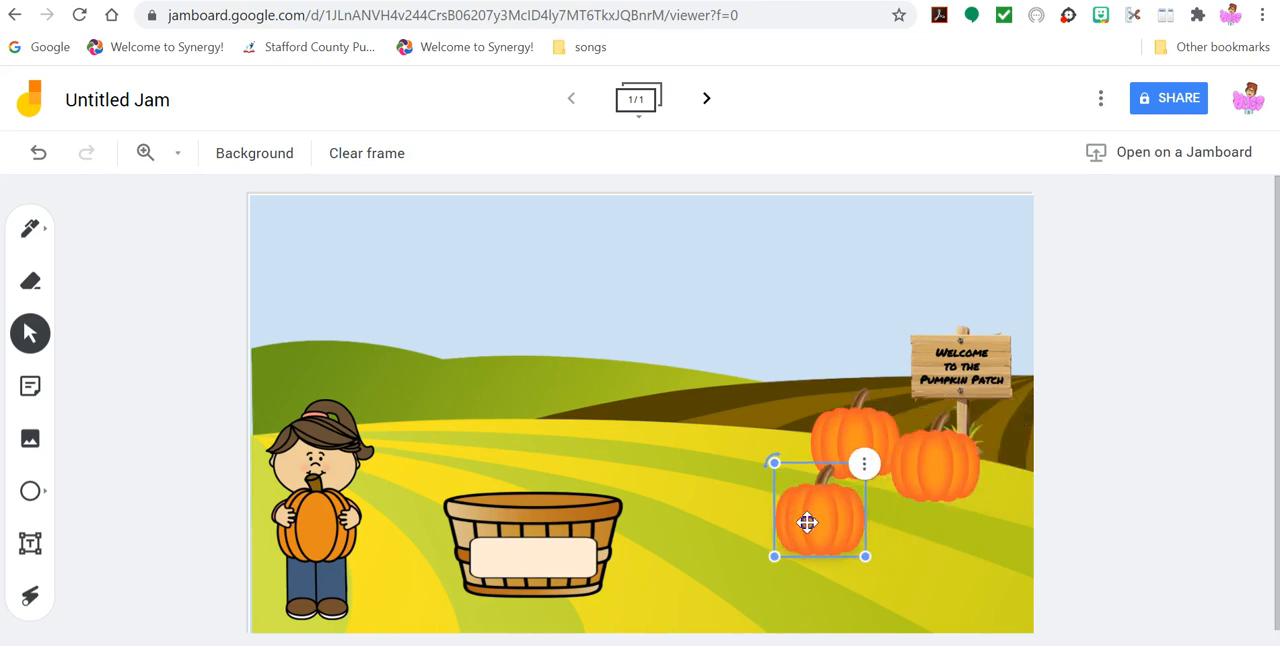
pyautogui.click(864, 478)
pyautogui.click(908, 478)
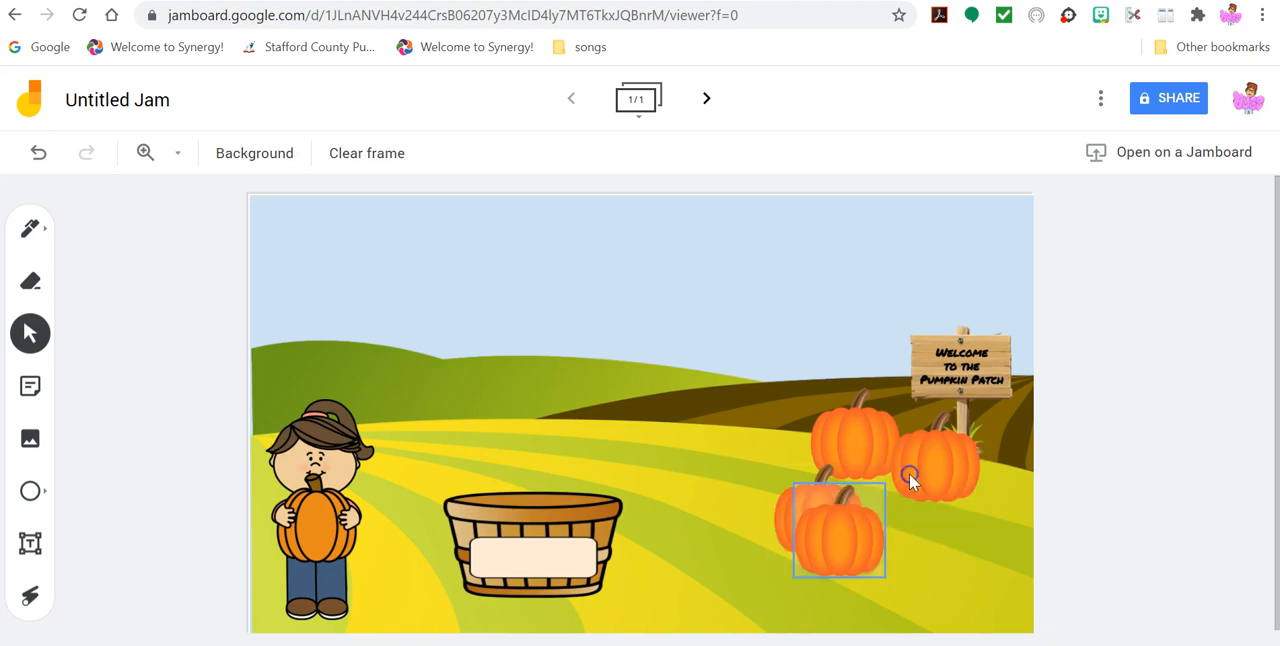
pyautogui.click(794, 585)
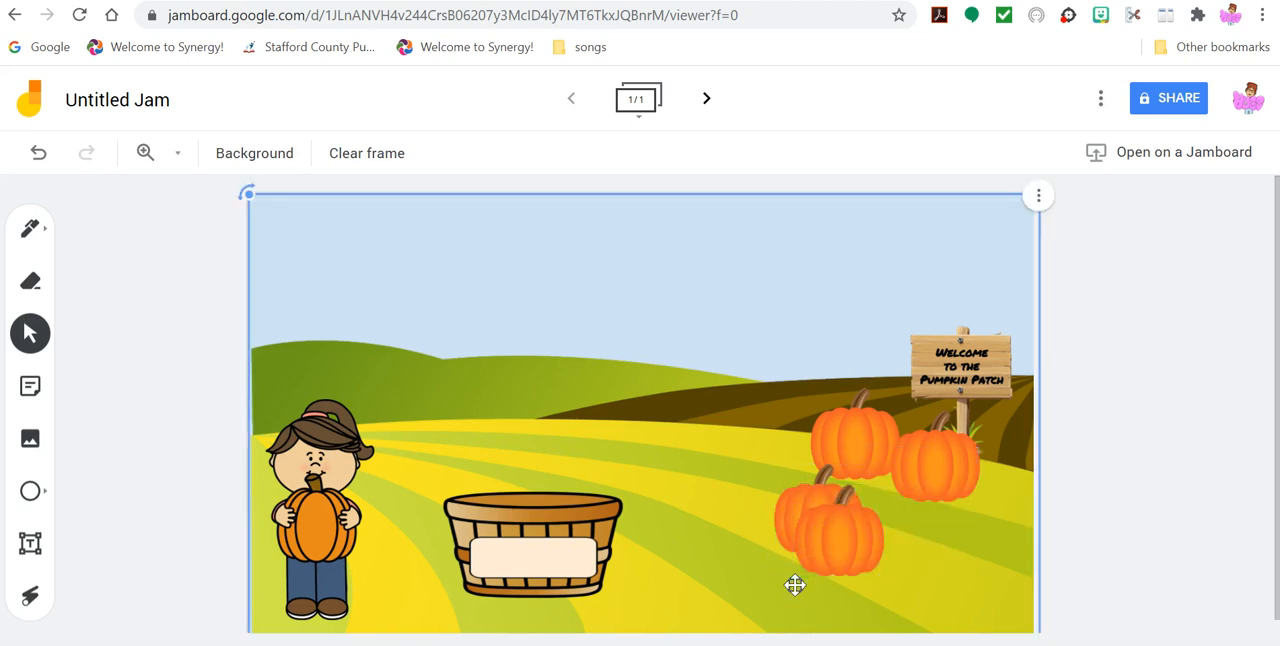
# - Shrink the front pumpkin to about two thirds of its size, then duplicate it and place the copy at the right edge of the group
pyautogui.click(828, 550)
pyautogui.moveTo(797, 577); pyautogui.dragTo(903, 533)
pyautogui.click(926, 492)
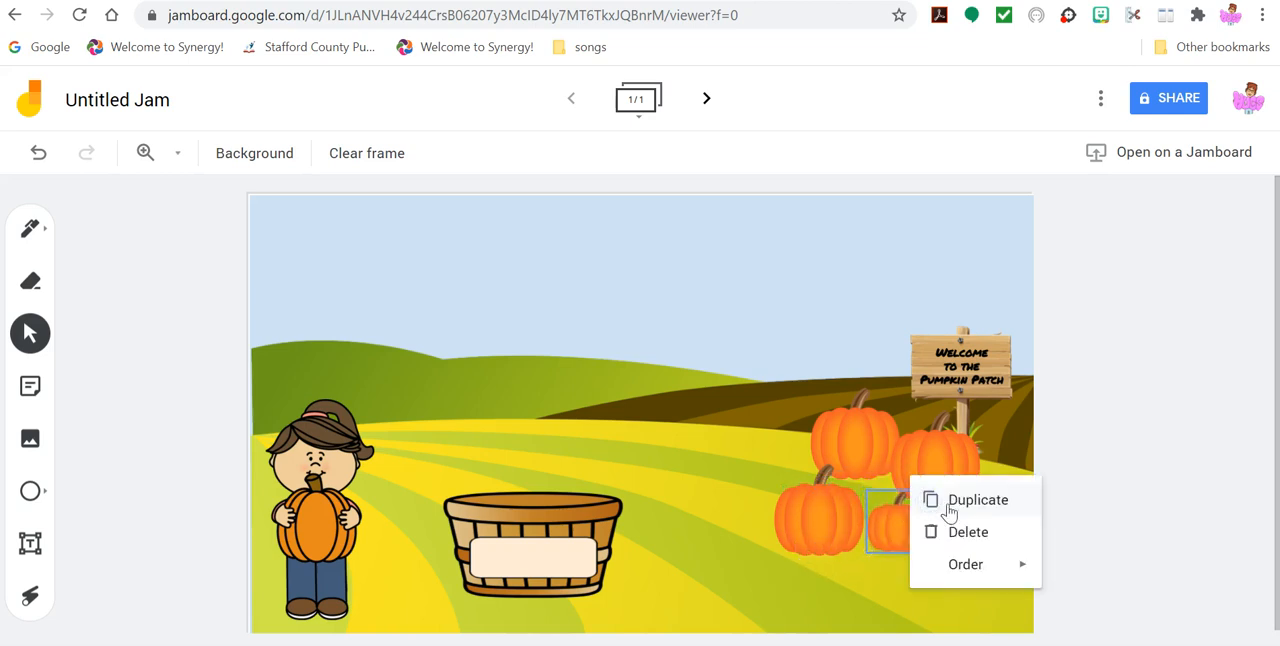
pyautogui.click(970, 500)
pyautogui.moveTo(945, 535); pyautogui.dragTo(986, 509)
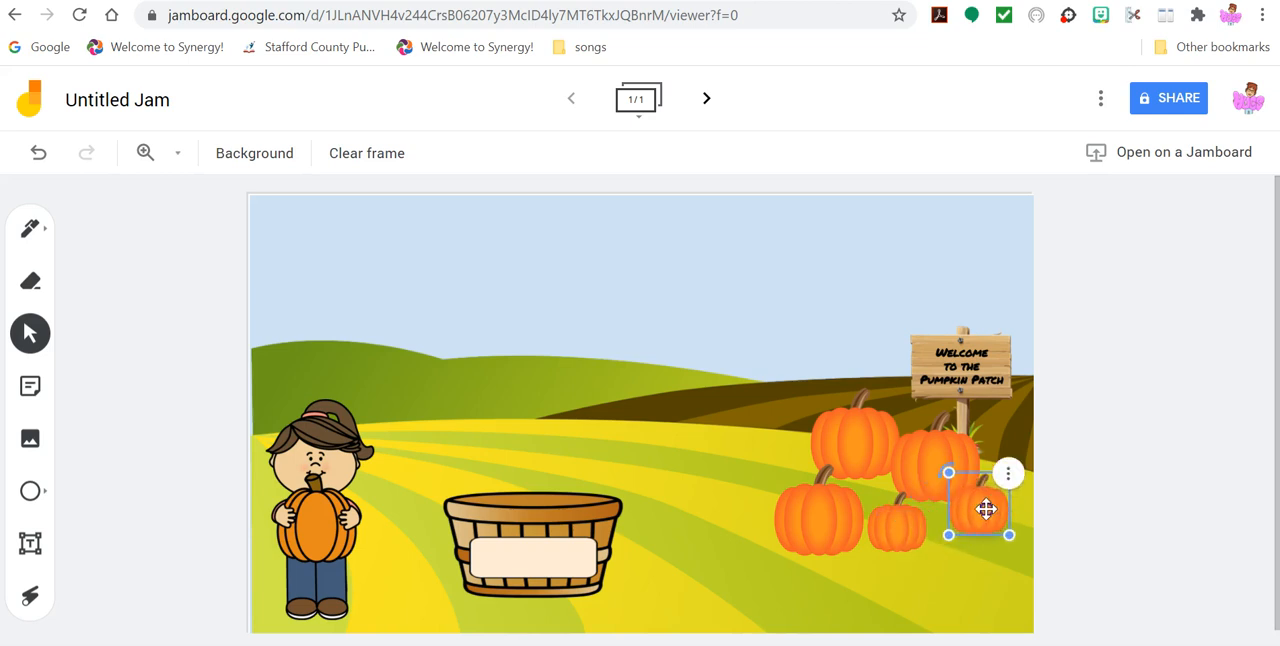
# - Duplicate the small pumpkin twice more, placing one copy at the front of the group and one between the large pumpkins
pyautogui.click(1010, 478)
pyautogui.click(1043, 483)
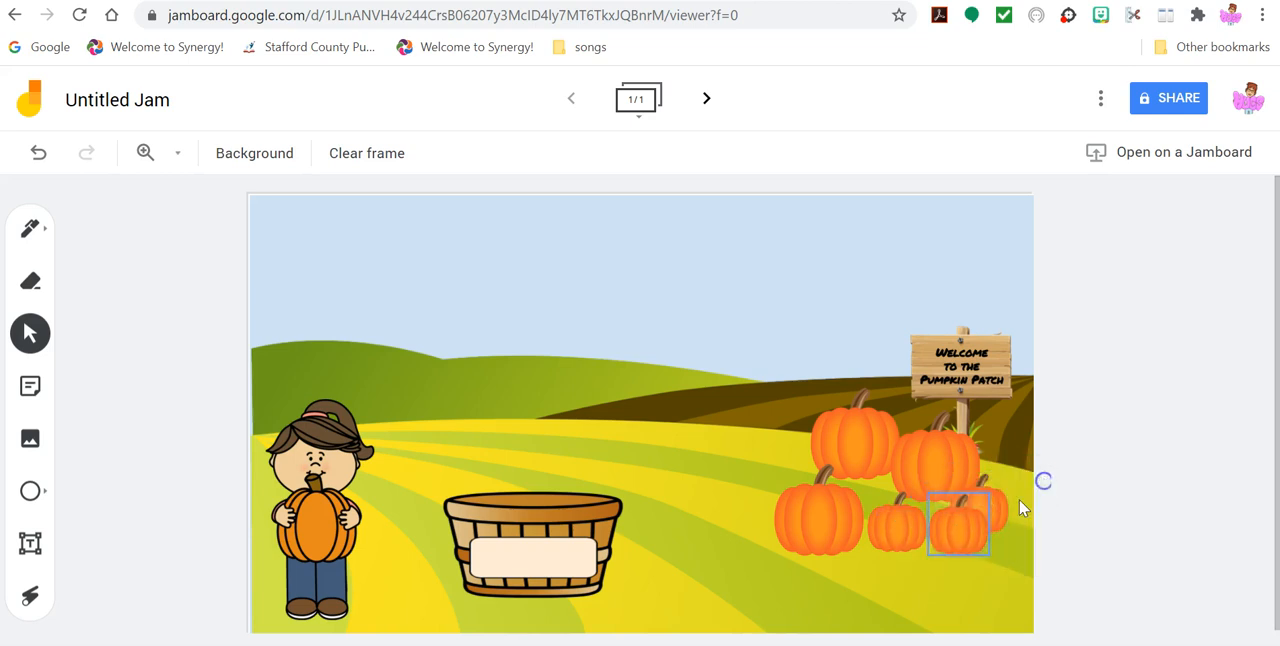
pyautogui.moveTo(966, 517); pyautogui.dragTo(952, 530)
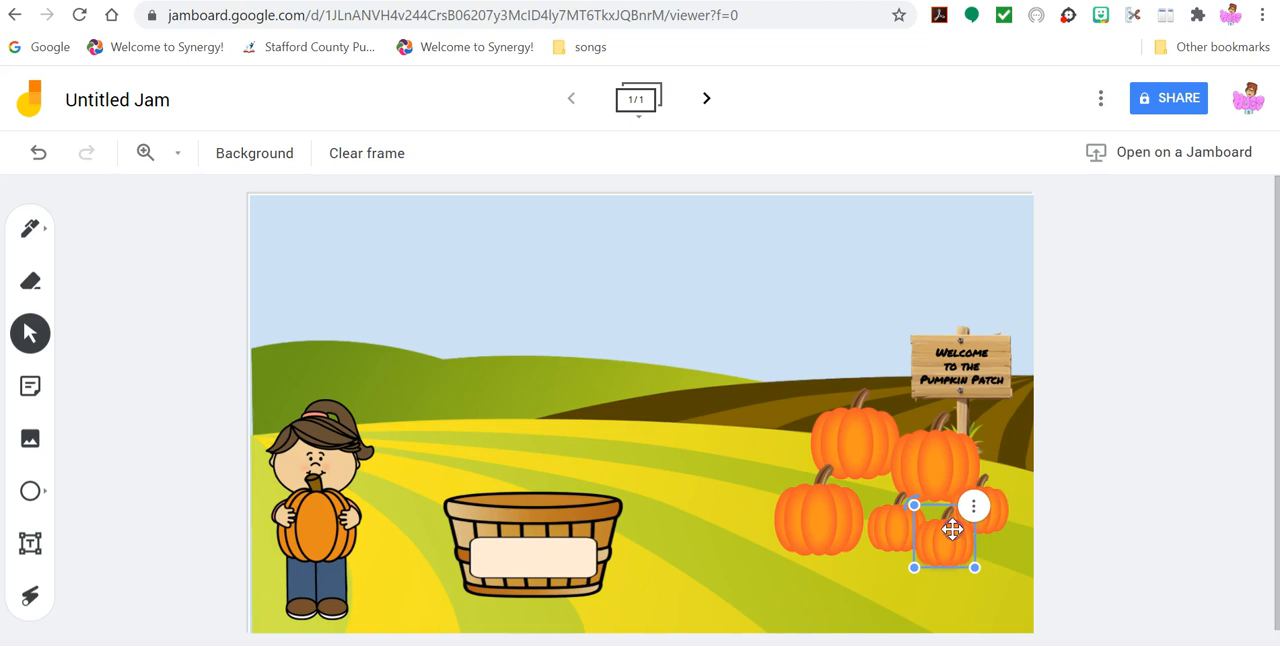
pyautogui.click(973, 511)
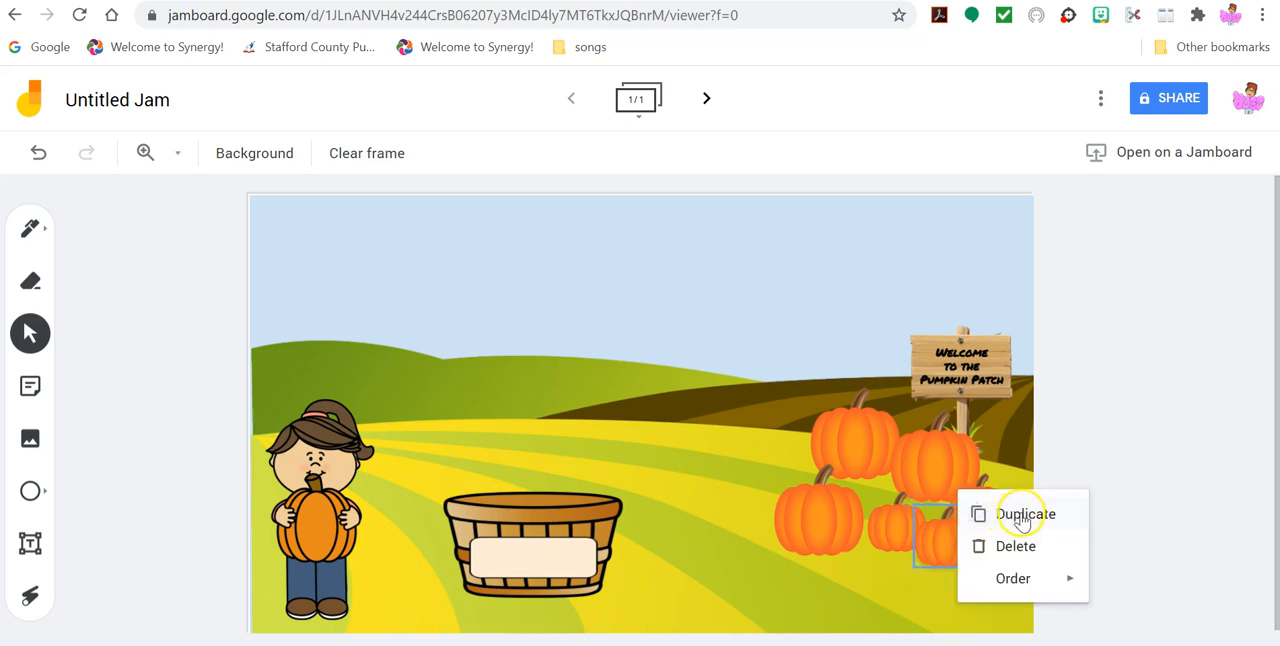
pyautogui.click(1020, 514)
pyautogui.moveTo(941, 526); pyautogui.dragTo(875, 491)
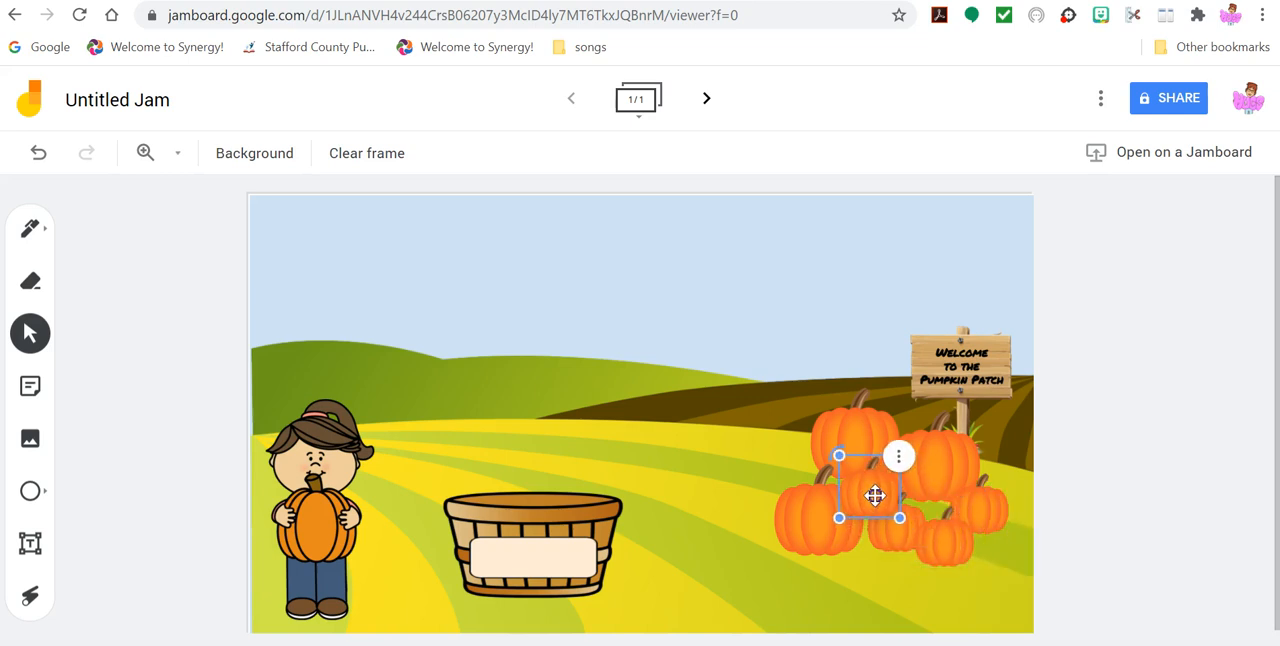
# - Send the small pumpkin between the large ones to the back
pyautogui.click(898, 452)
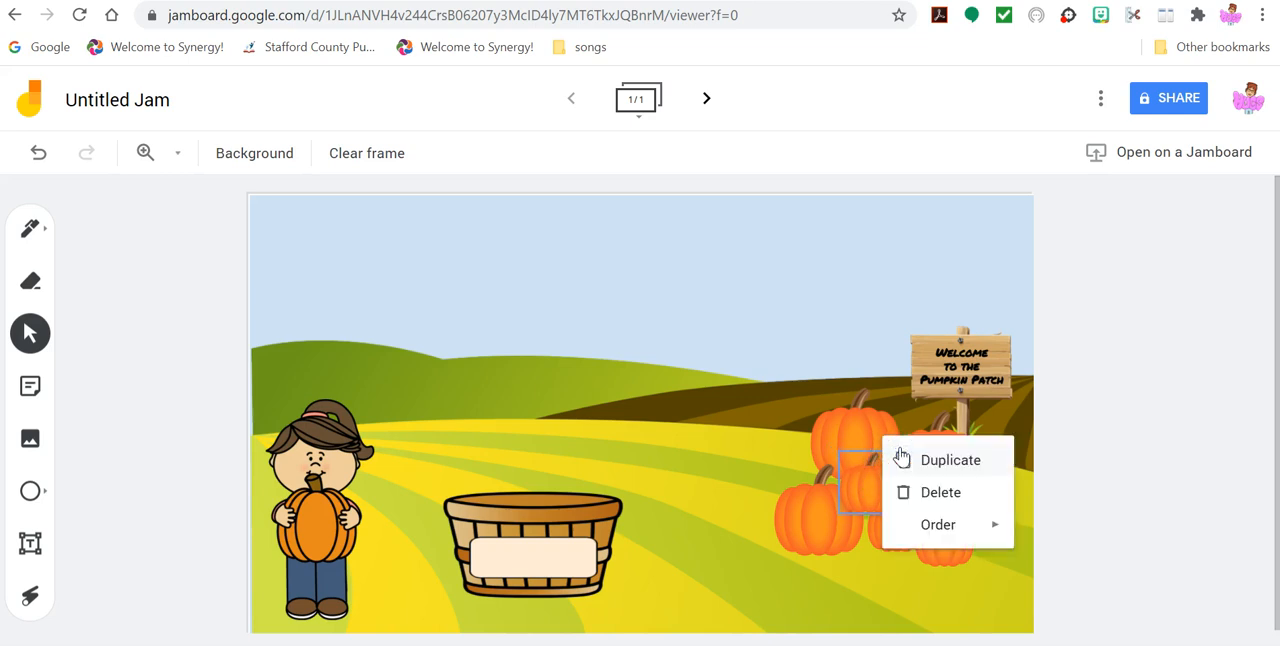
pyautogui.click(918, 525)
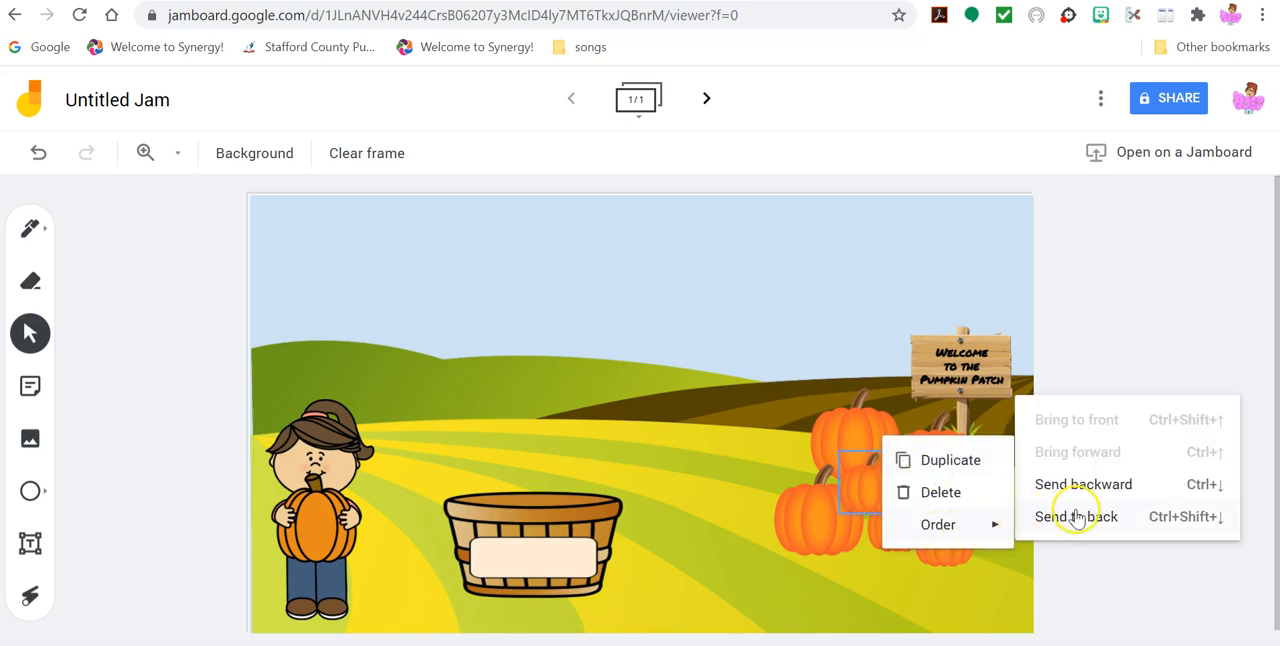
pyautogui.click(1076, 516)
pyautogui.click(877, 492)
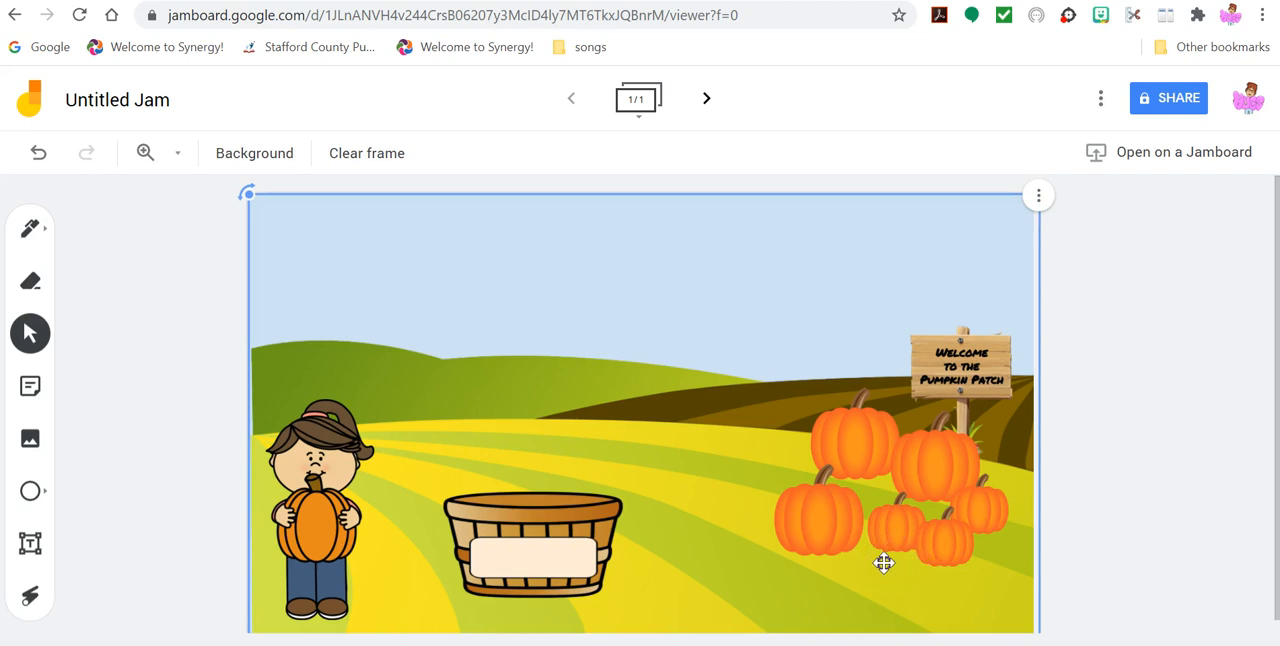
pyautogui.rightClick(851, 552)
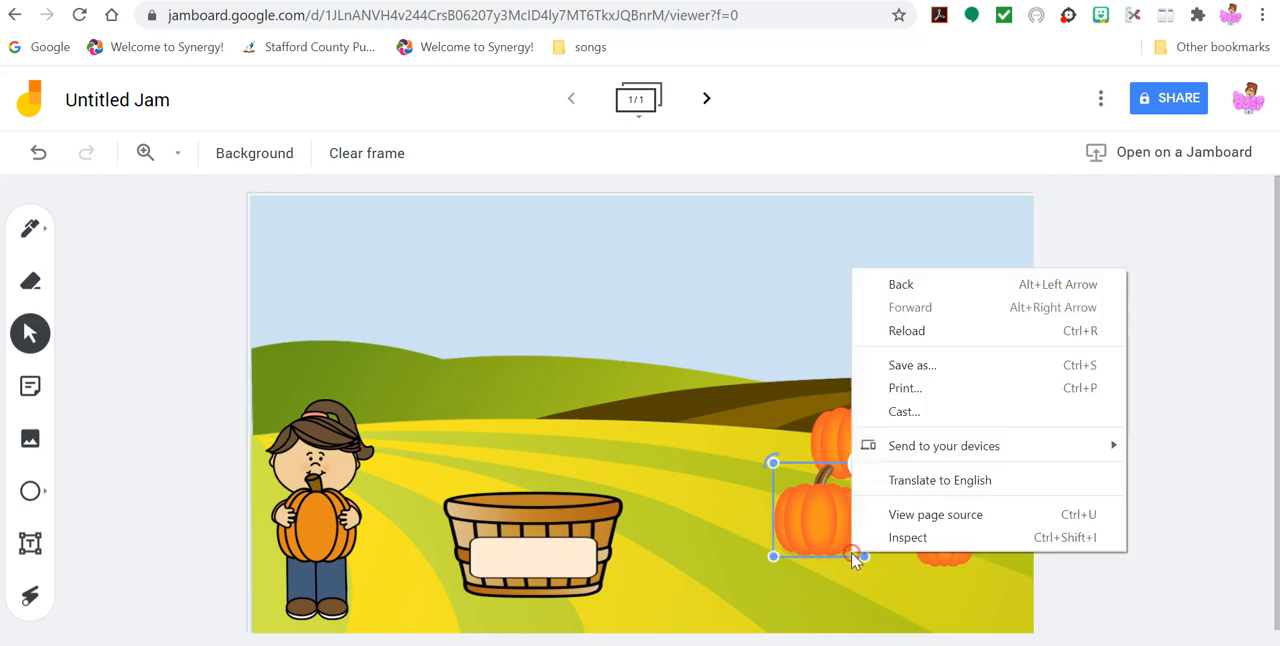
pyautogui.click(731, 407)
pyautogui.rightClick(731, 407)
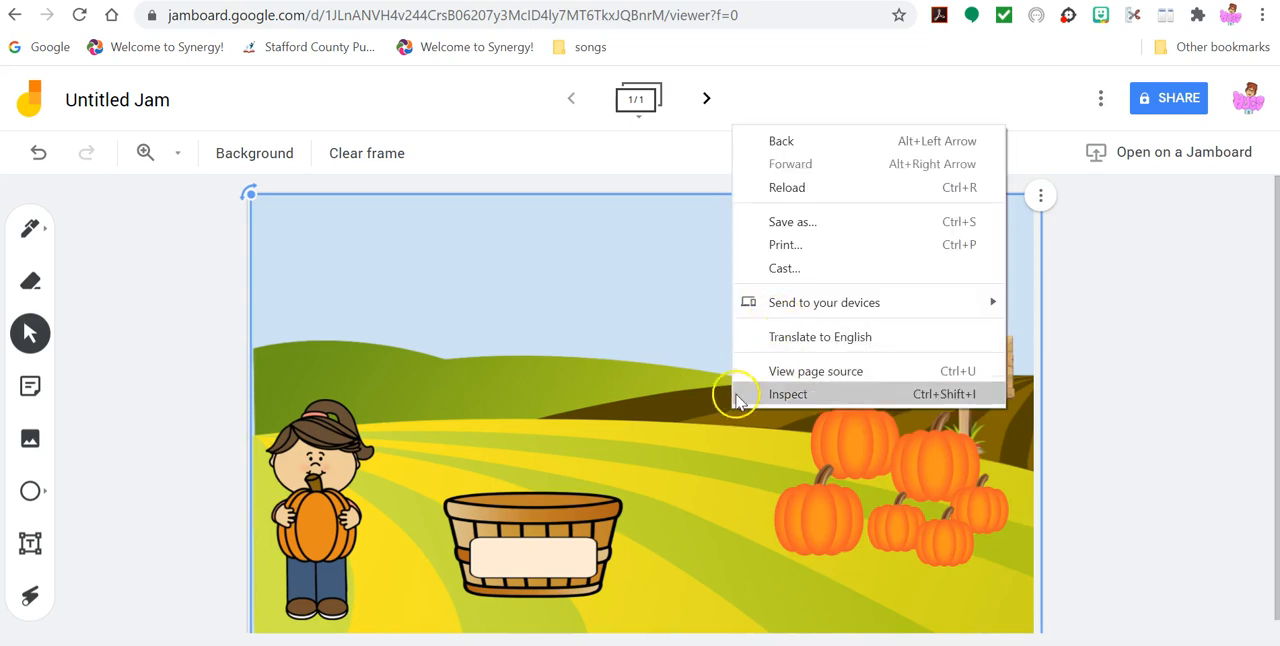
pyautogui.rightClick(720, 421)
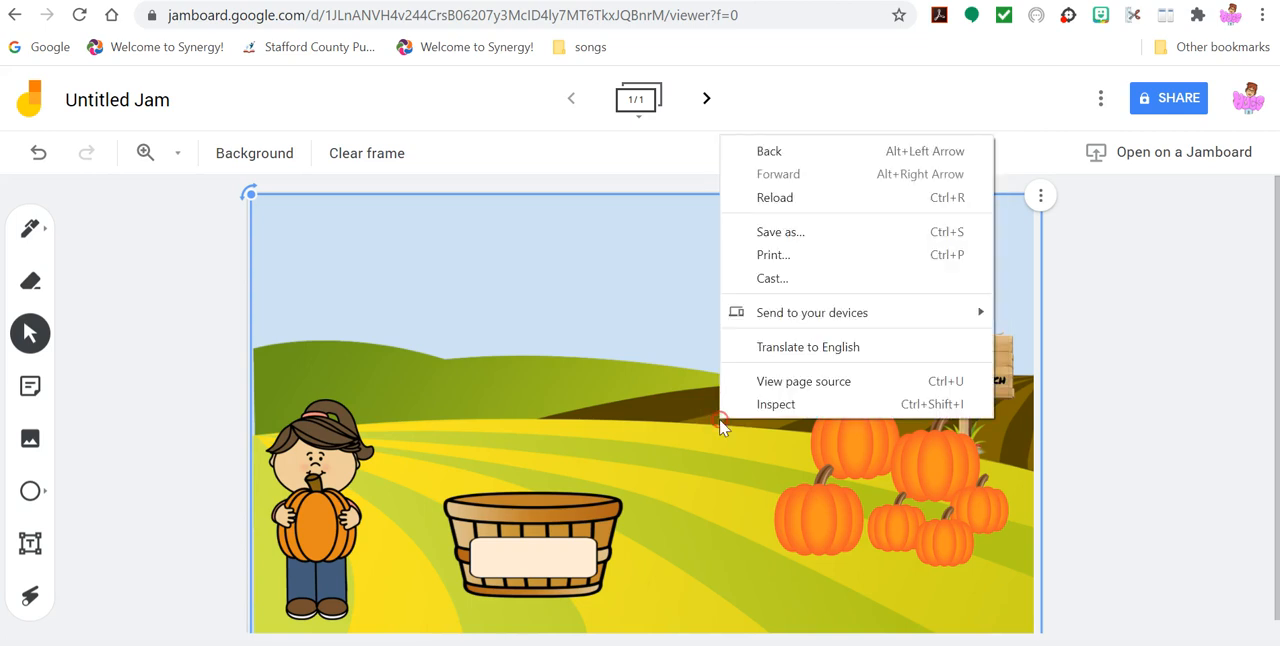
pyautogui.rightClick(669, 368)
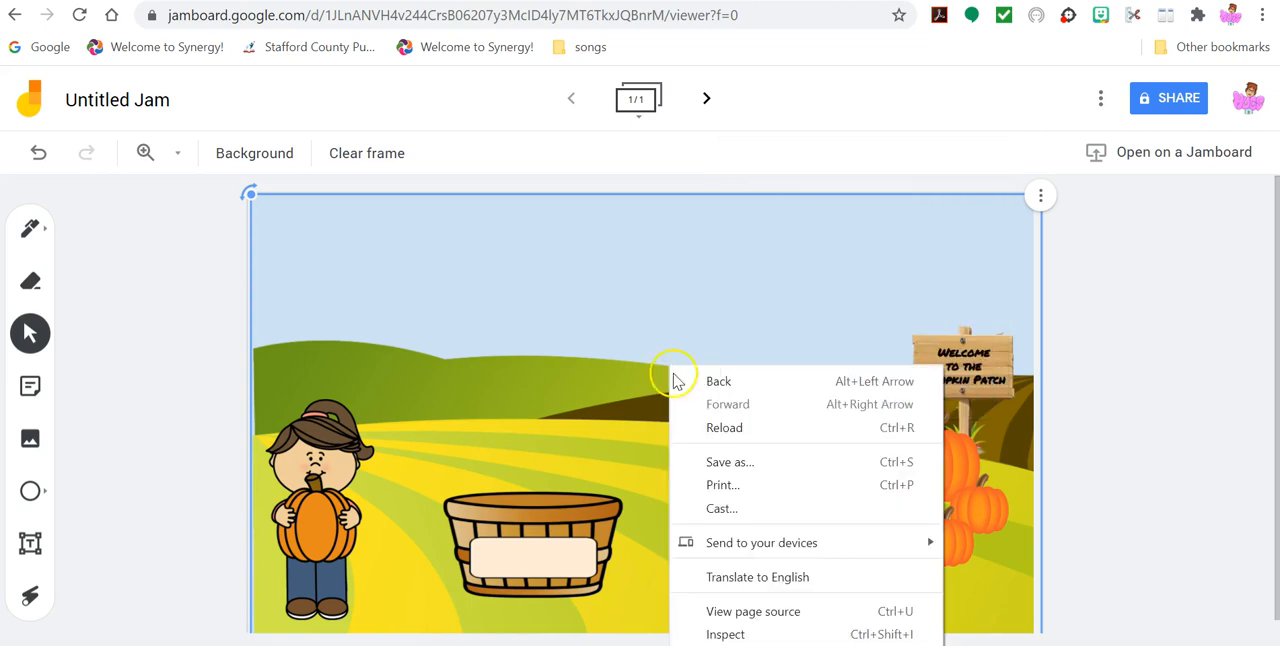
pyautogui.click(640, 408)
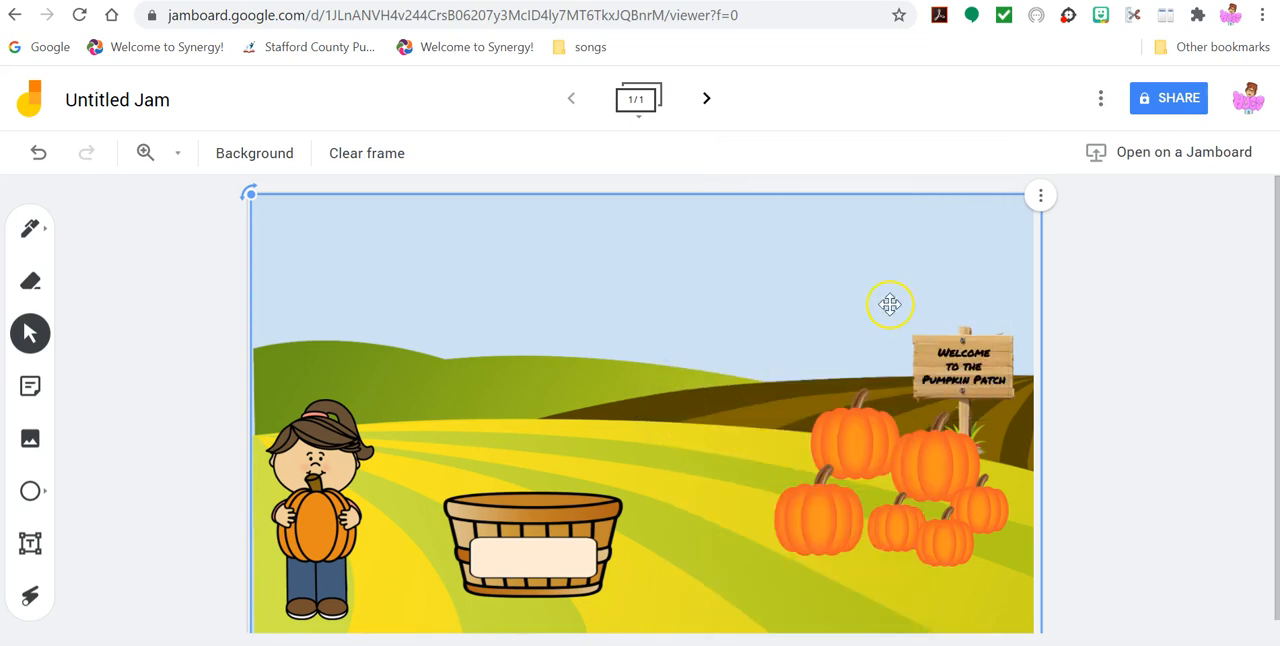
# - Send the full-frame field background picture to the back, behind all the pumpkins
pyautogui.click(1040, 196)
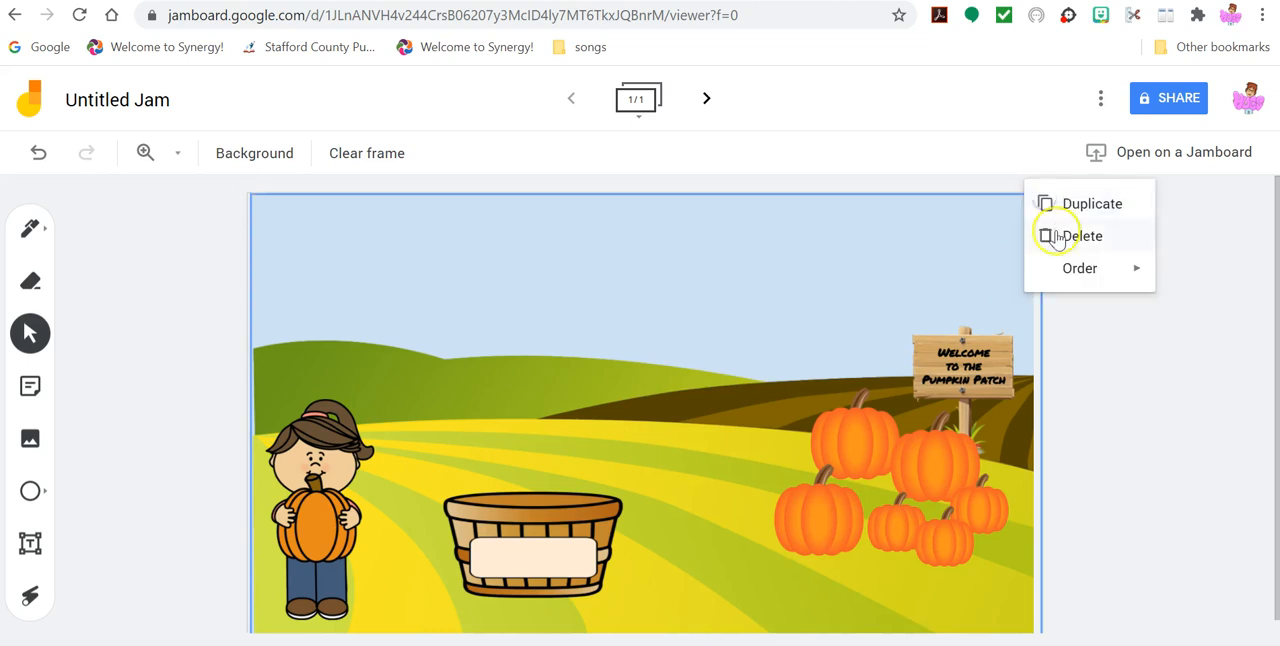
pyautogui.moveTo(1078, 268)
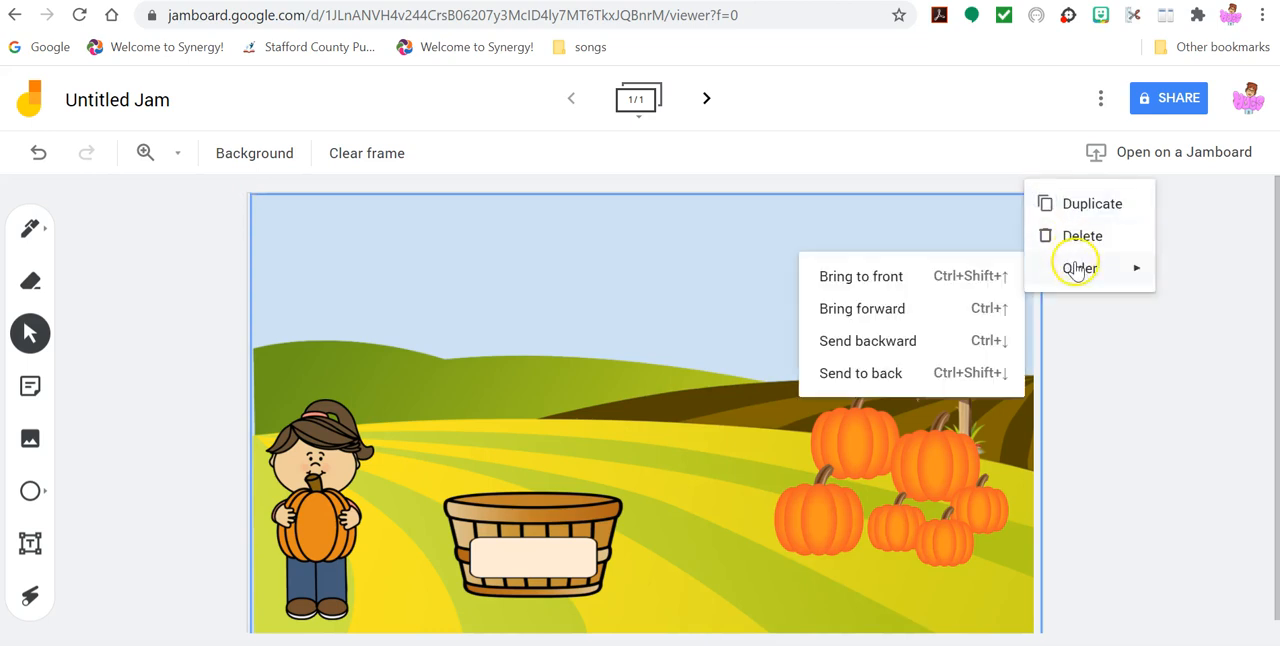
pyautogui.click(888, 373)
pyautogui.click(866, 480)
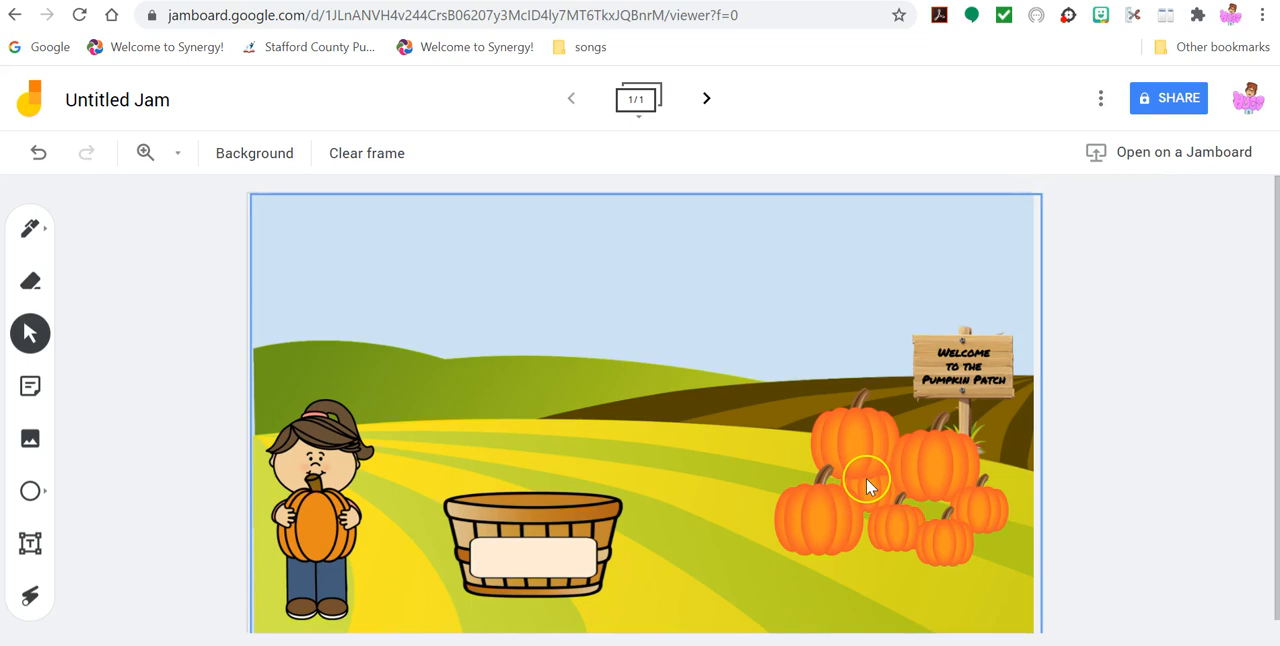
pyautogui.click(969, 462)
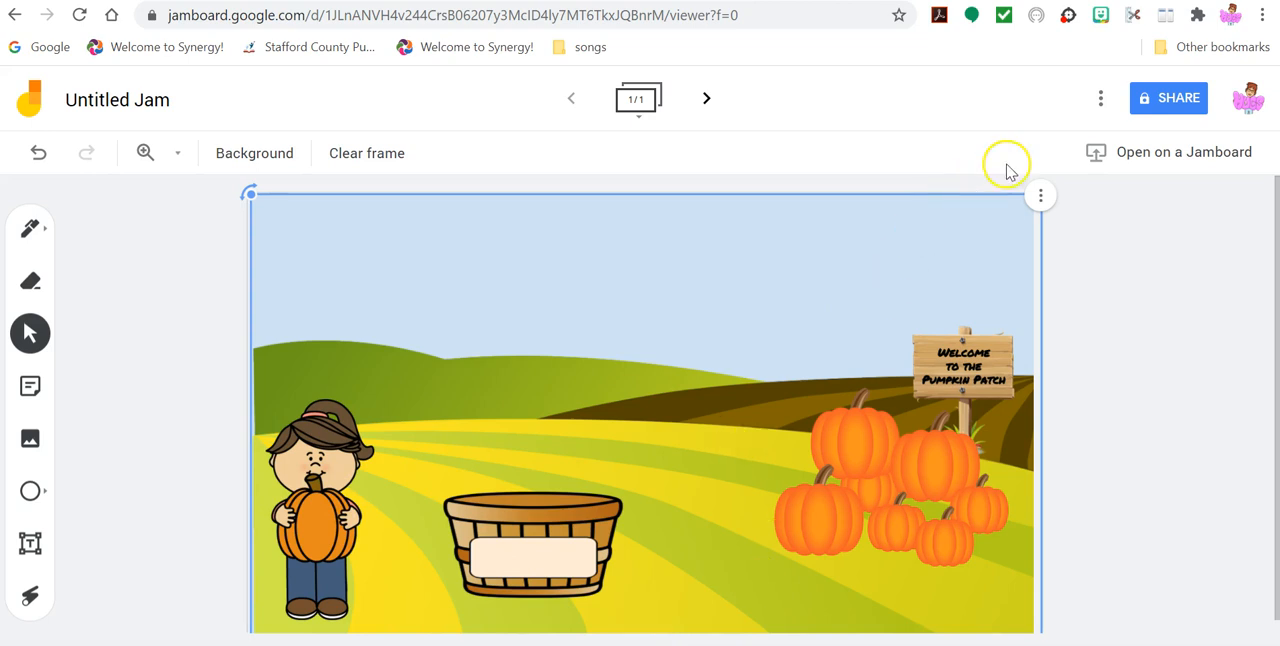
pyautogui.click(1100, 98)
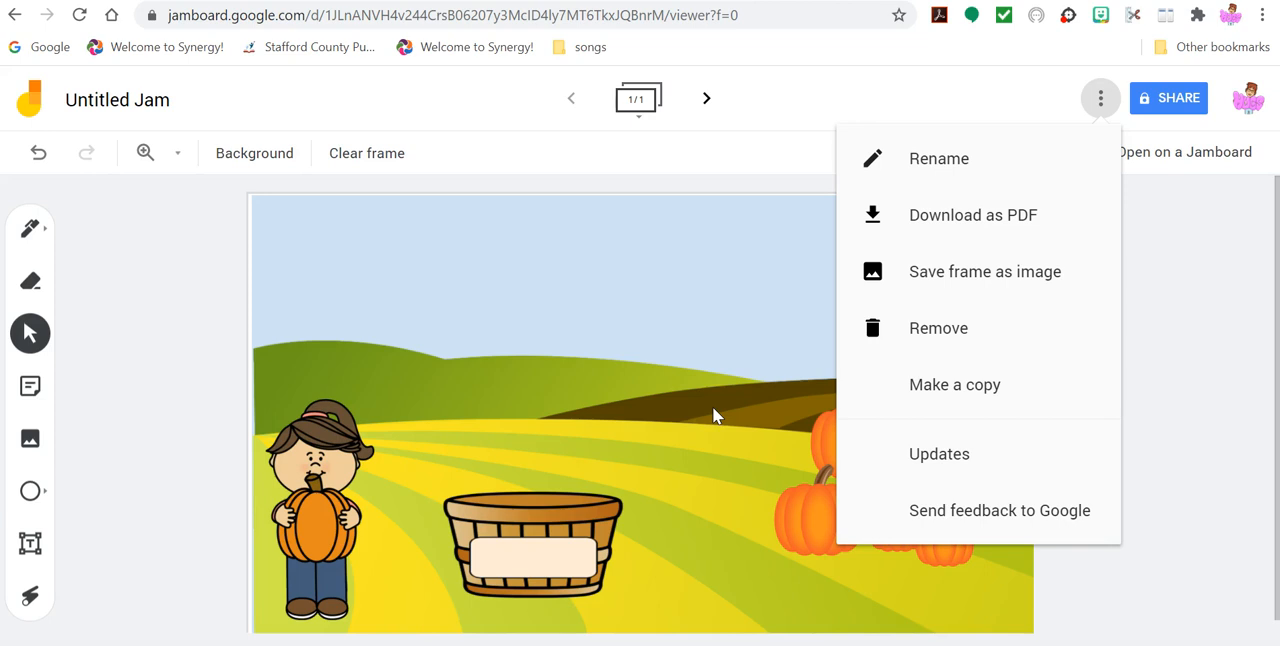
pyautogui.click(1146, 552)
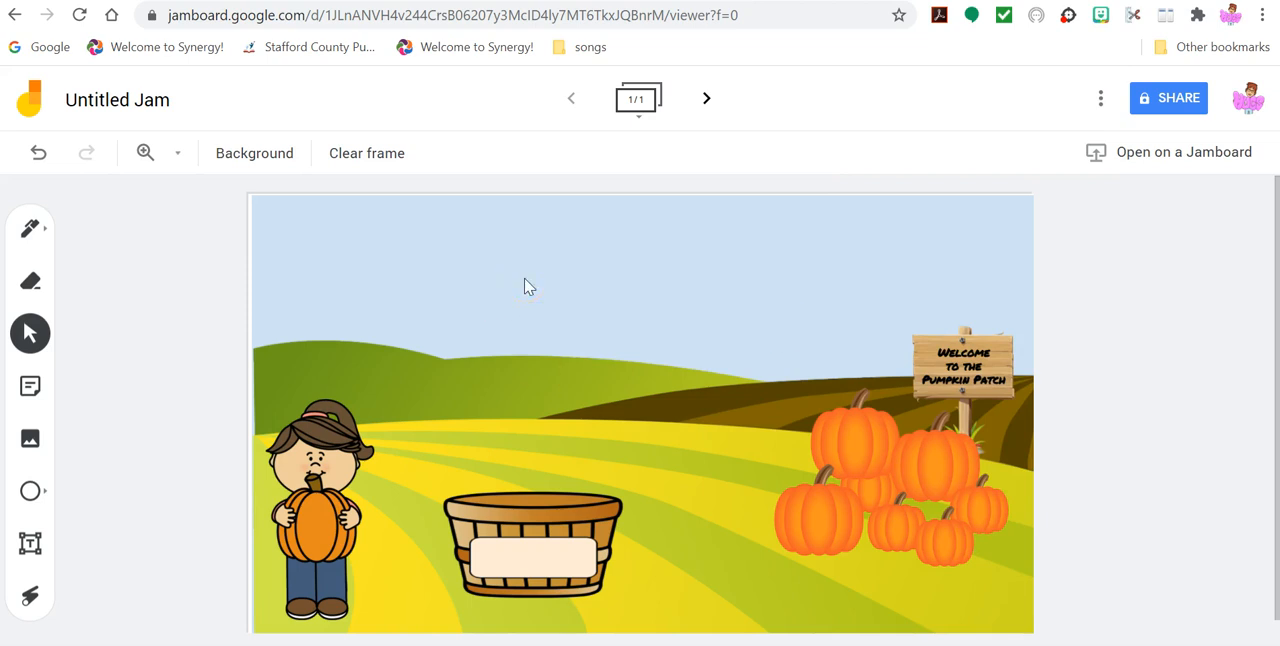
pyautogui.click(870, 492)
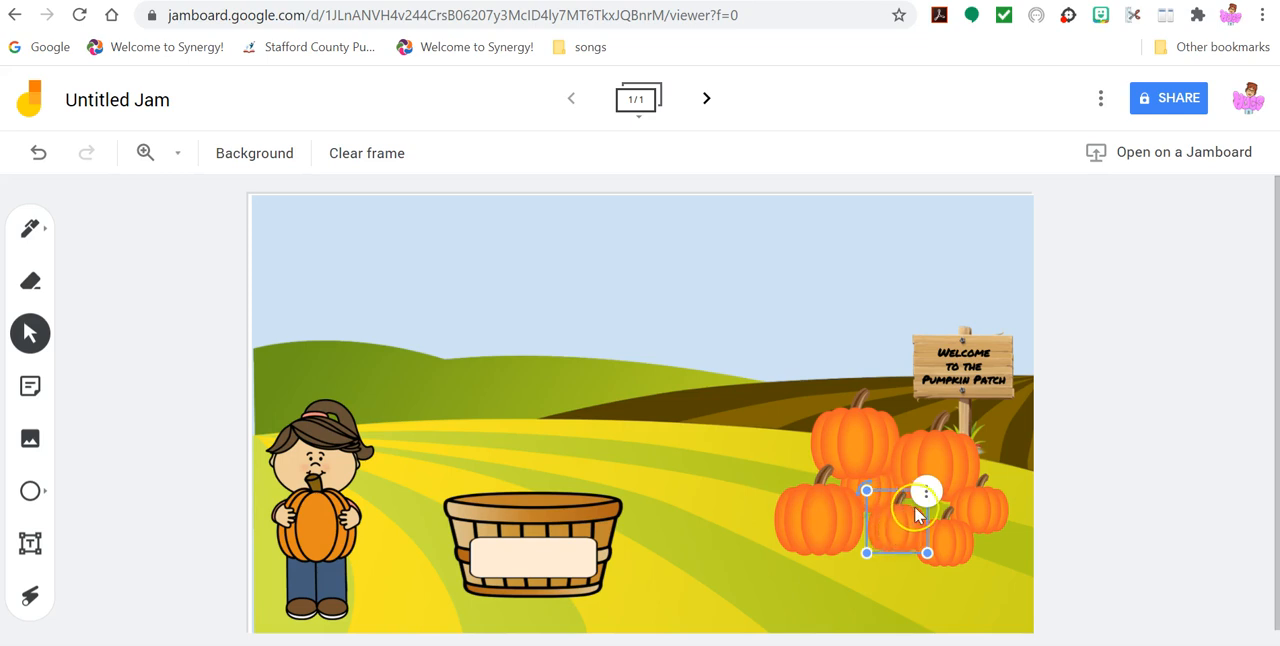
pyautogui.click(700, 395)
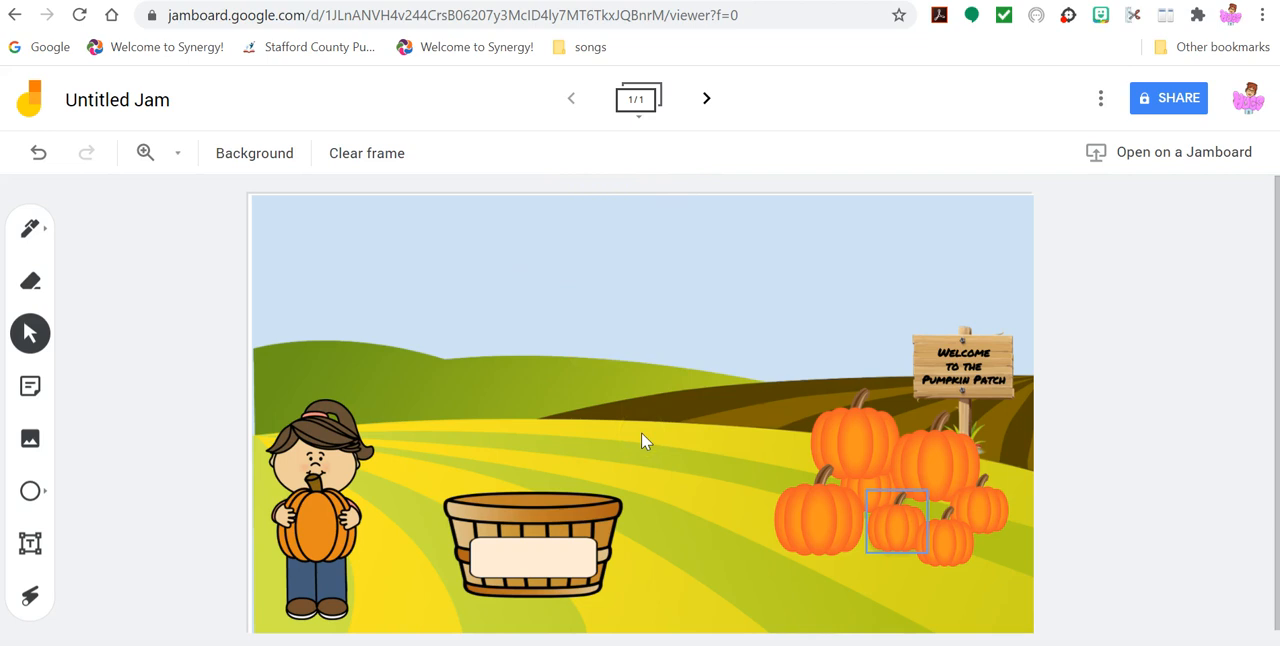
pyautogui.click(886, 452)
pyautogui.click(735, 348)
# - Add a text box in the upper-left part of the sky reading "Put ____ pumpkins in the basket"
pyautogui.click(31, 543)
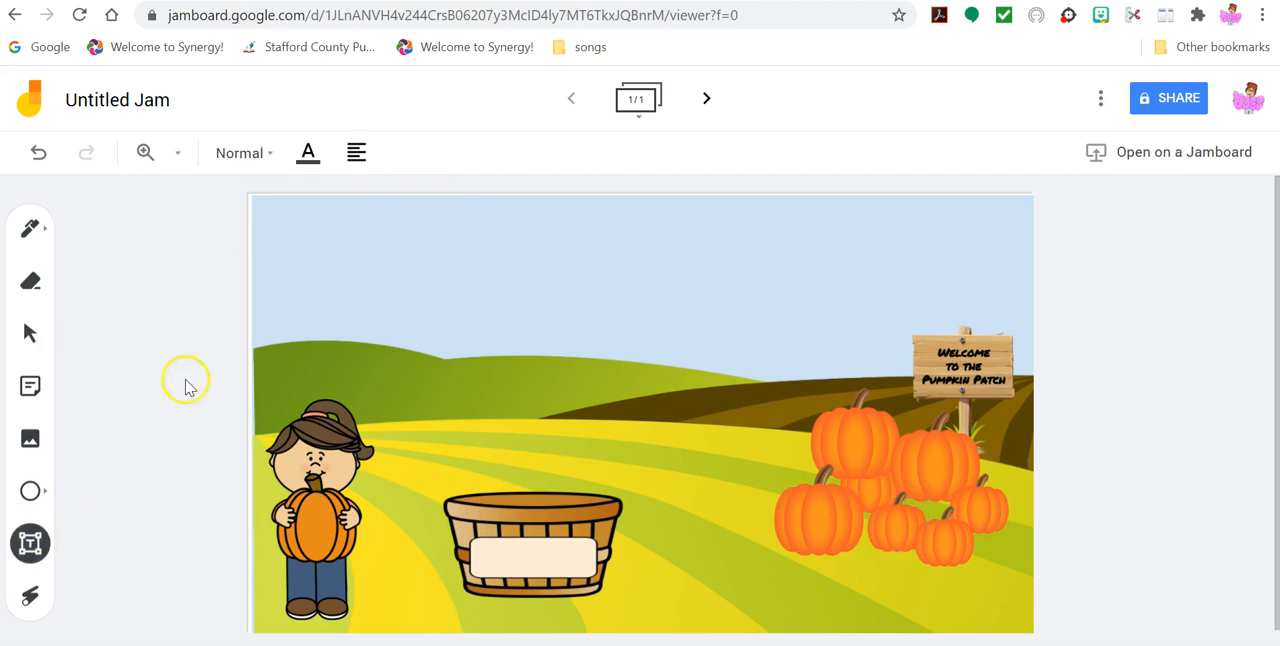
pyautogui.click(282, 236)
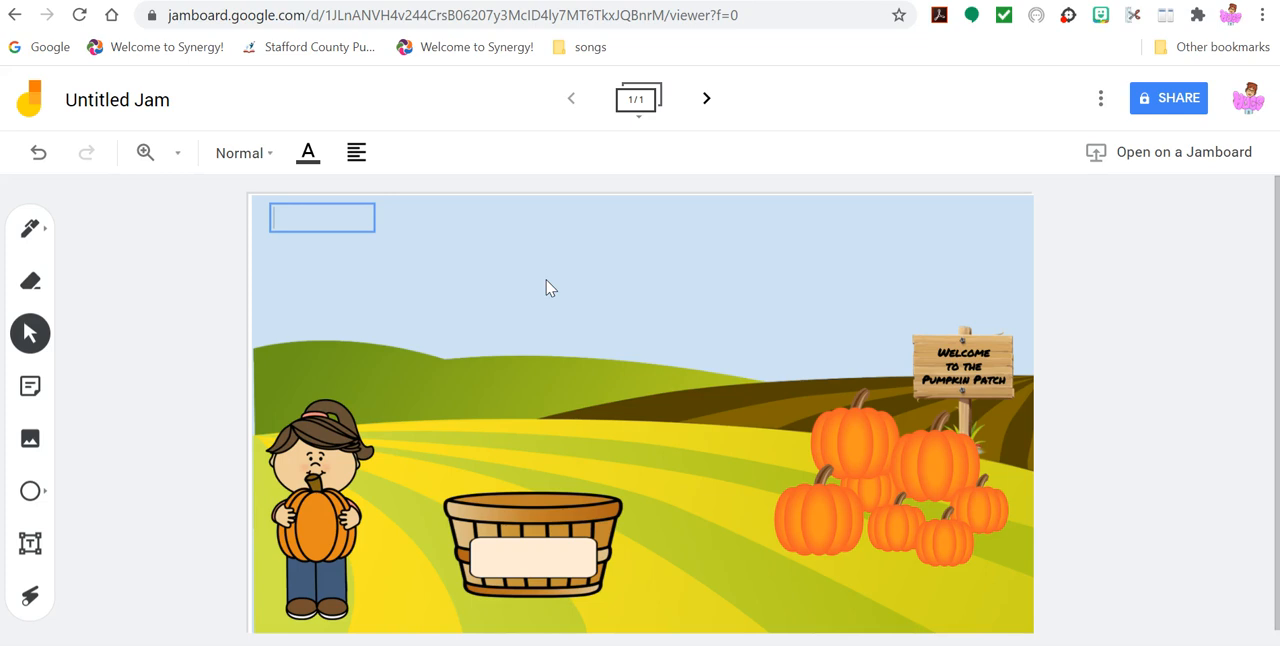
pyautogui.write('Put ____')
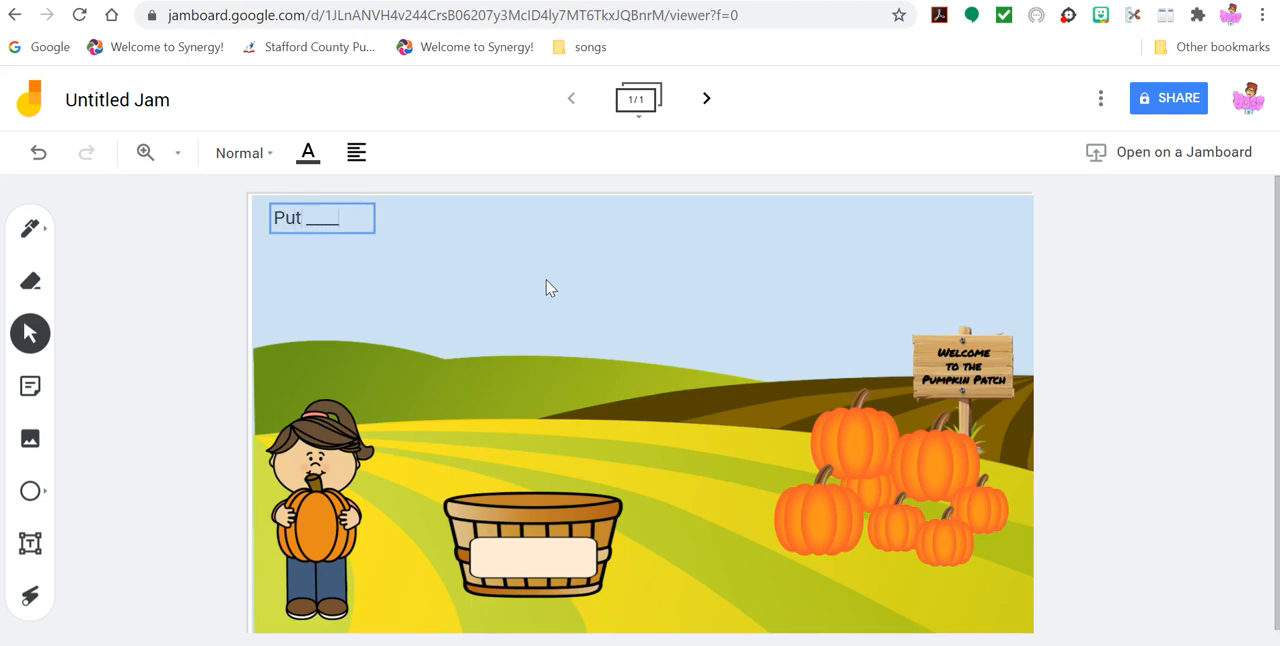
pyautogui.write(' pum')
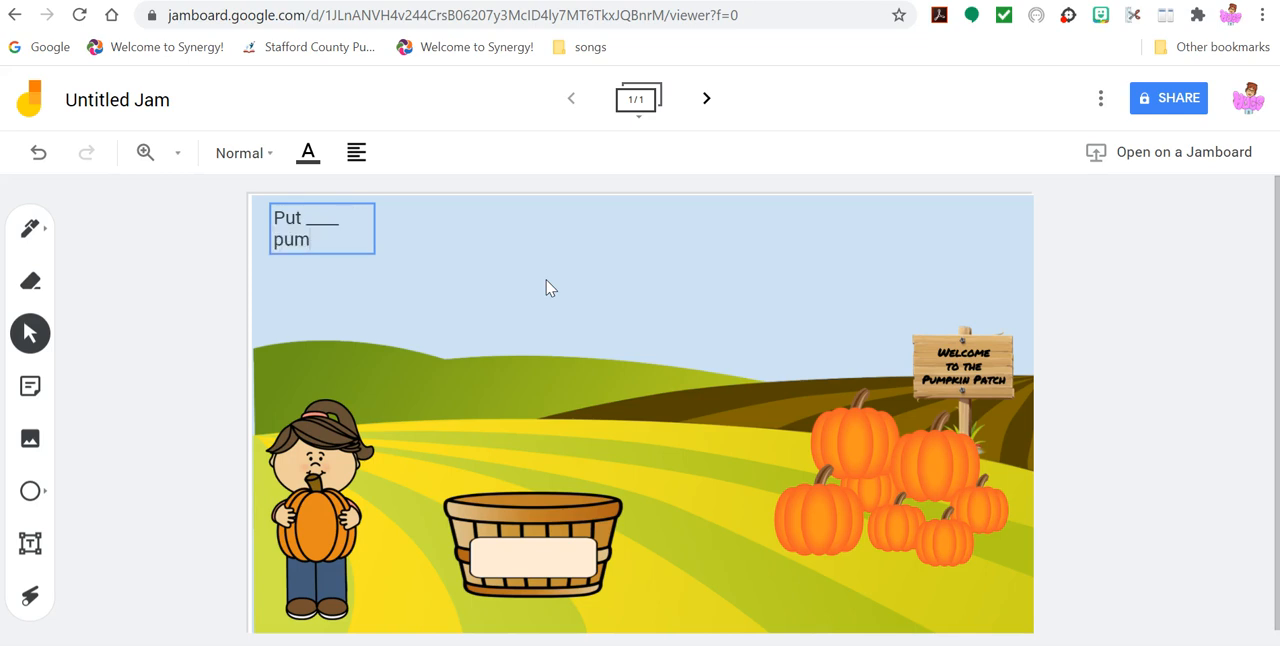
pyautogui.write('pkins in')
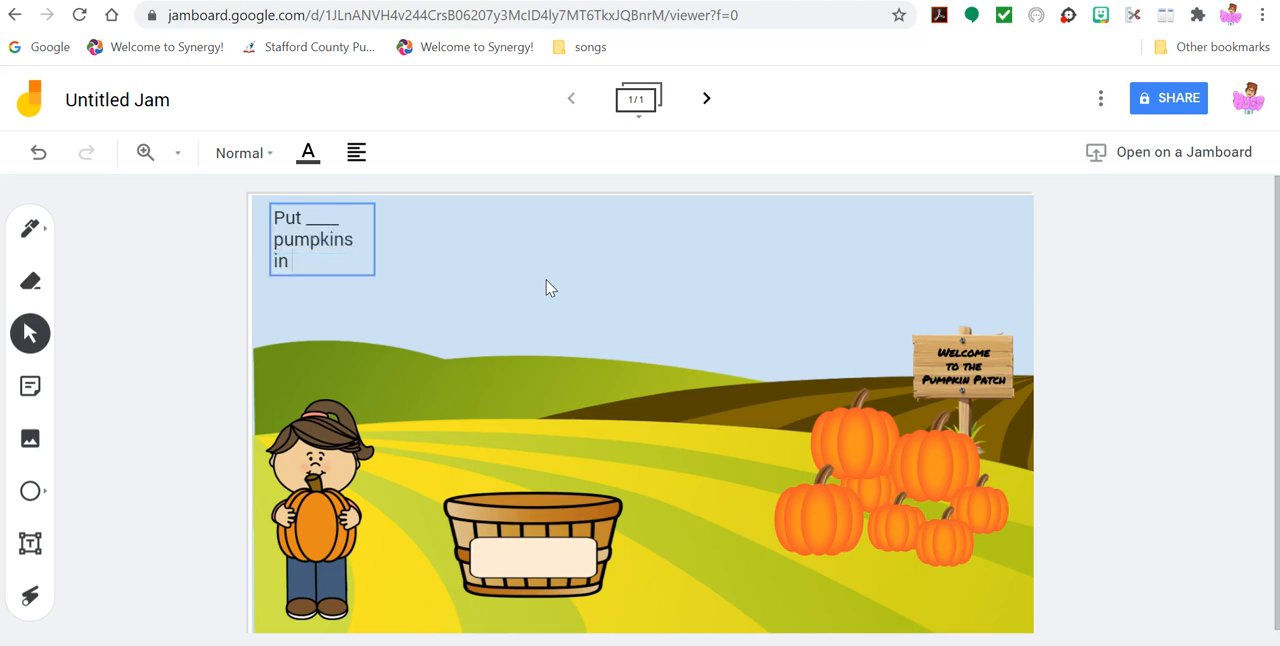
pyautogui.write(' the baske')
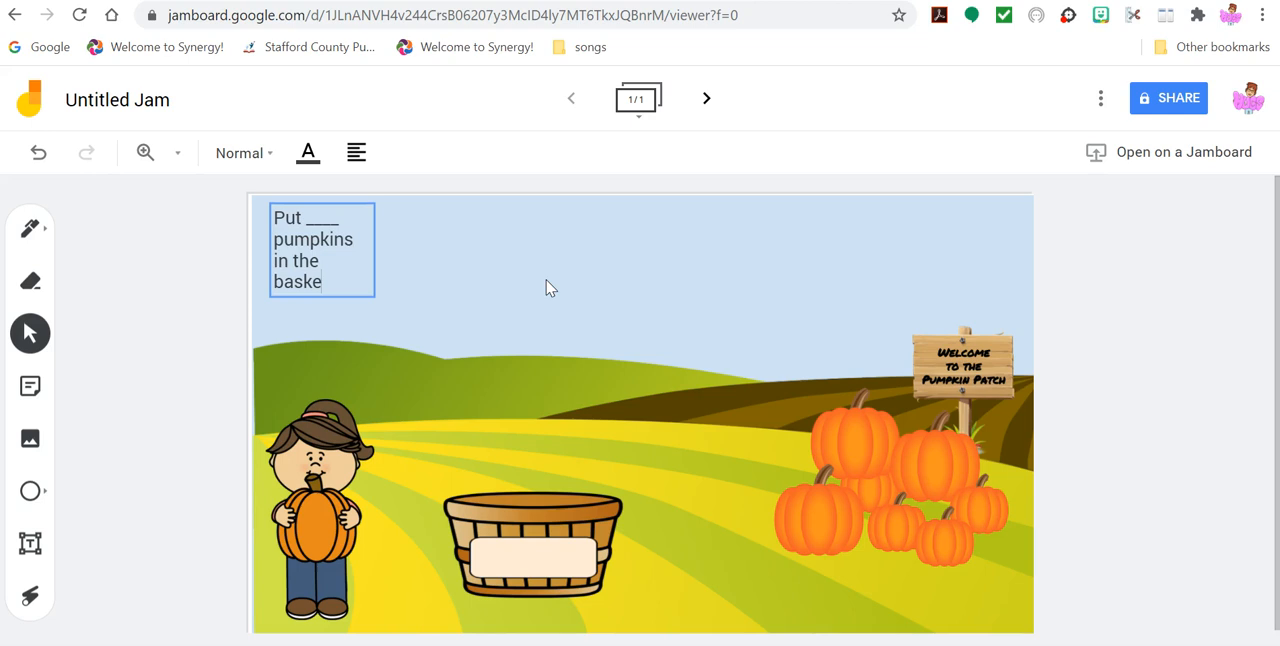
pyautogui.write('t')
# - Widen and enlarge the instruction text box so its sentence runs on a single large line across the sky
pyautogui.click(372, 240)
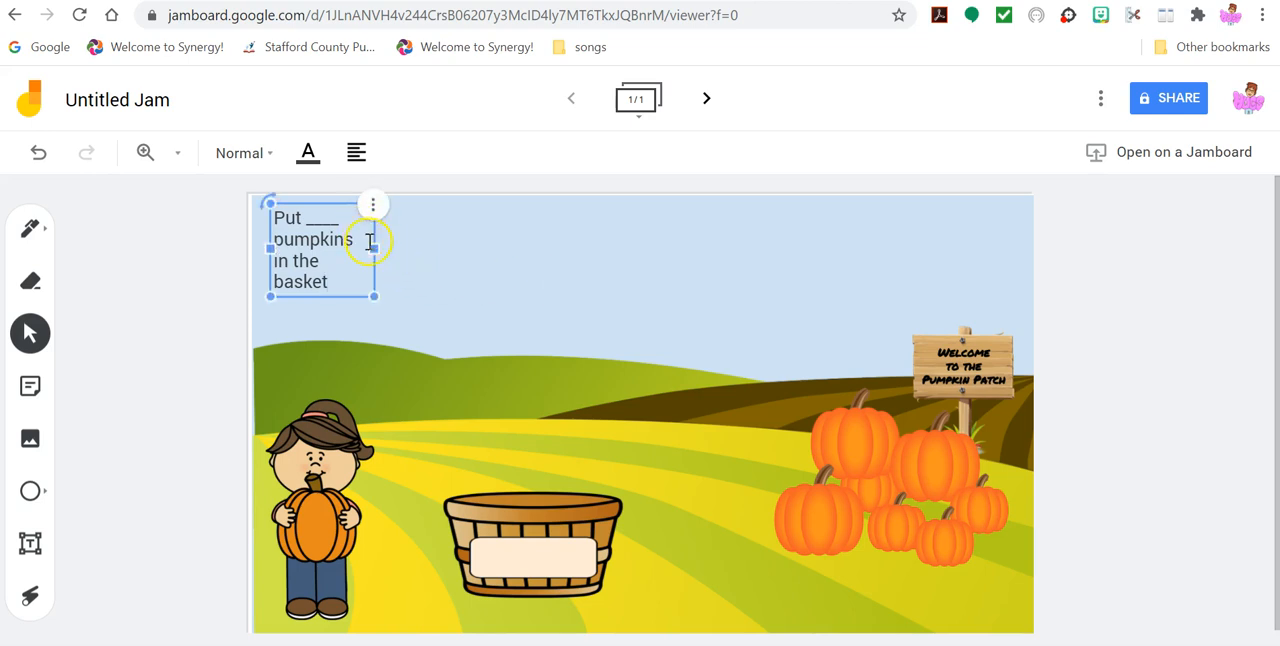
pyautogui.moveTo(372, 240); pyautogui.dragTo(780, 546)
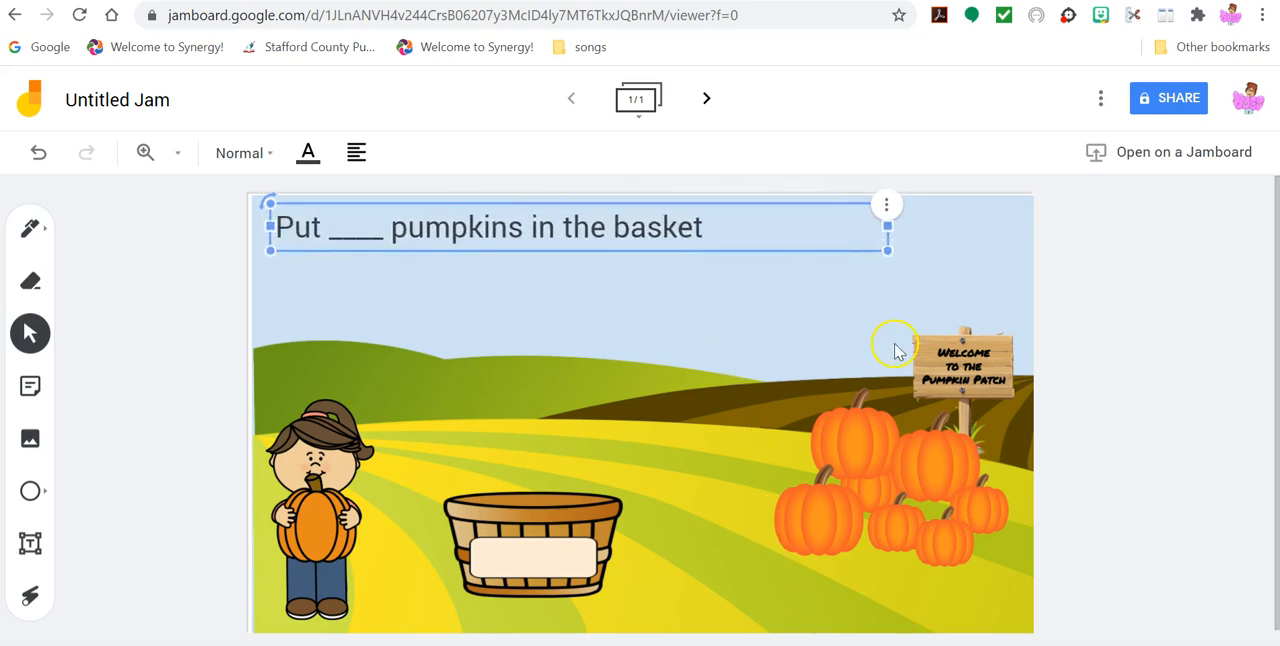
pyautogui.moveTo(887, 227); pyautogui.dragTo(797, 326)
pyautogui.click(744, 390)
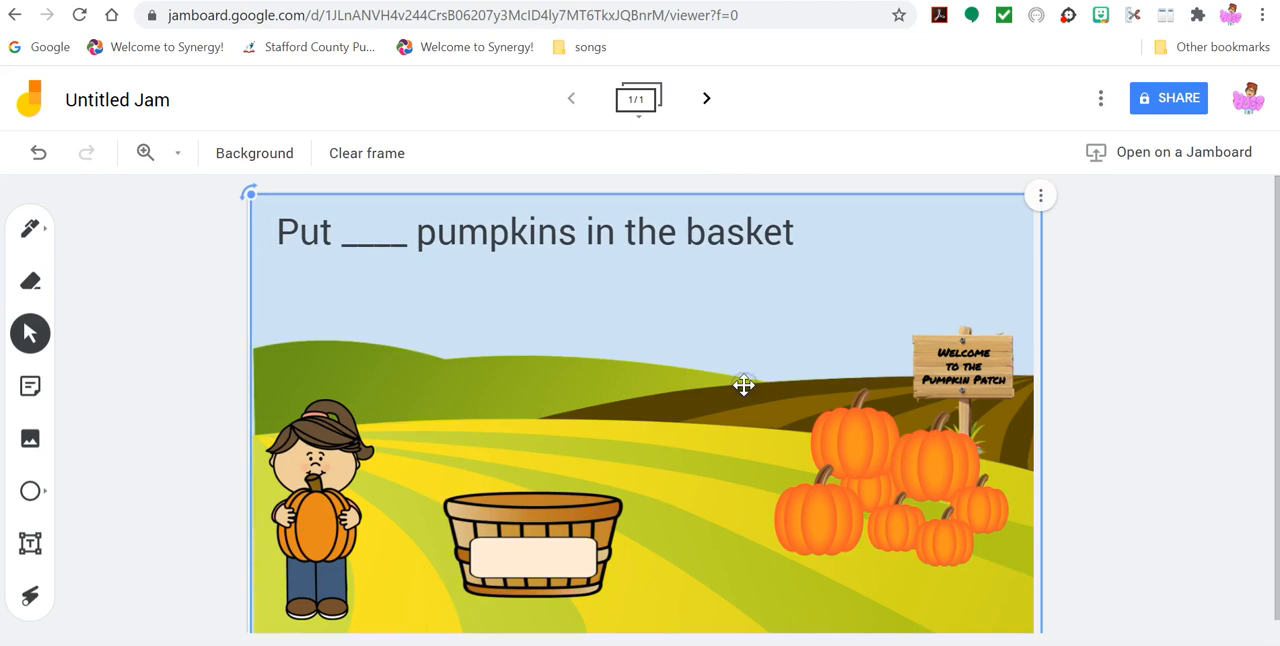